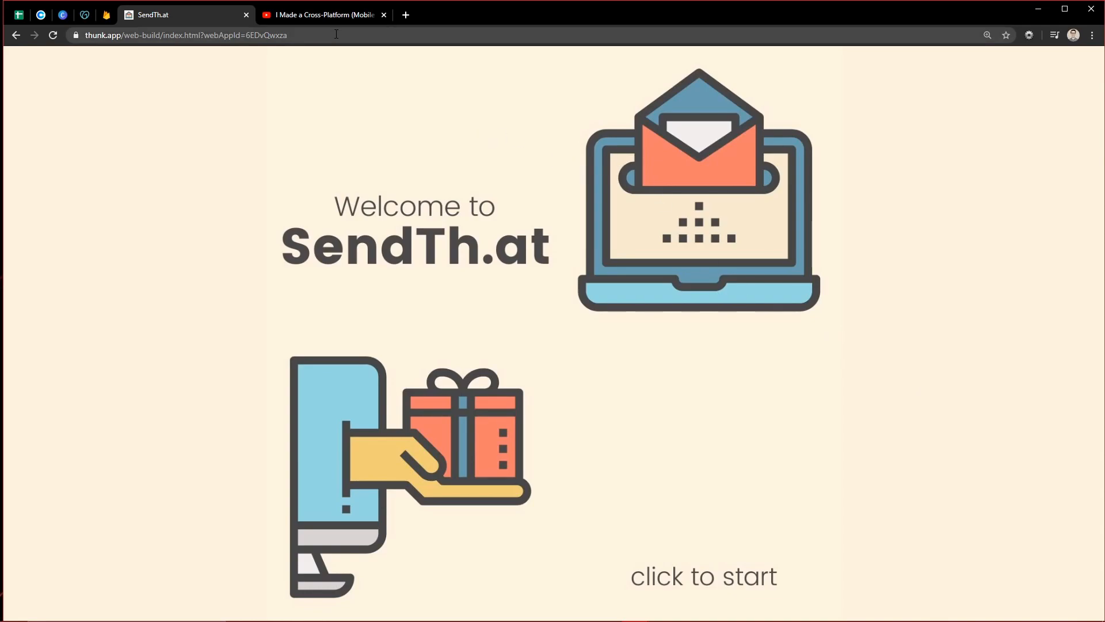
Load sendth.at in the browser and examine the full web address it forwards to
{"action": "left_click", "coordinate": [337, 35]}
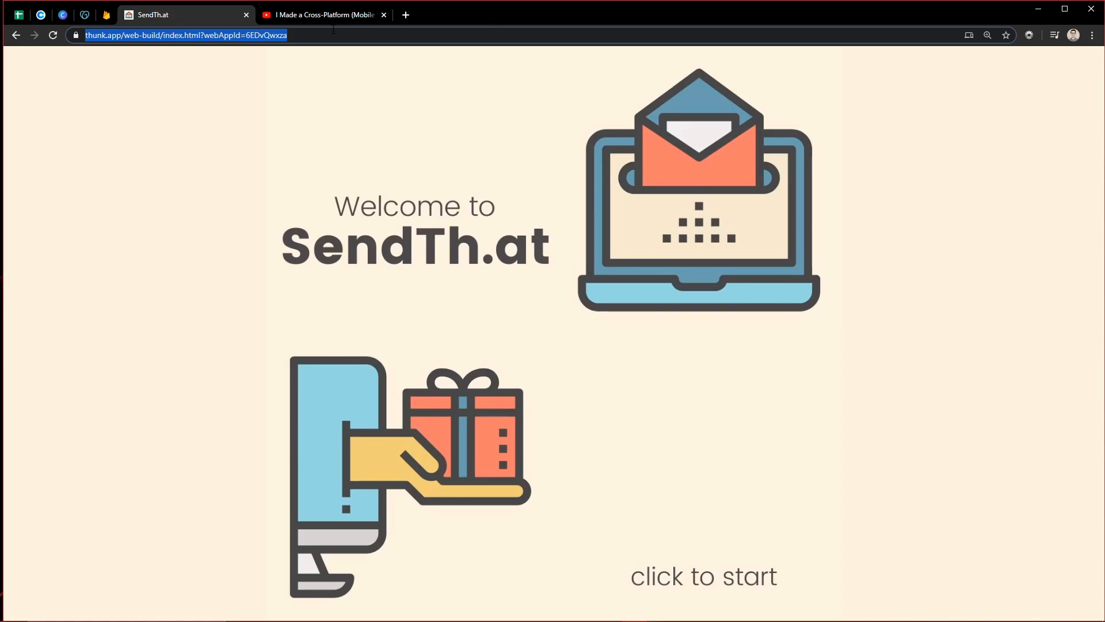
{"action": "type", "text": "sendth."}
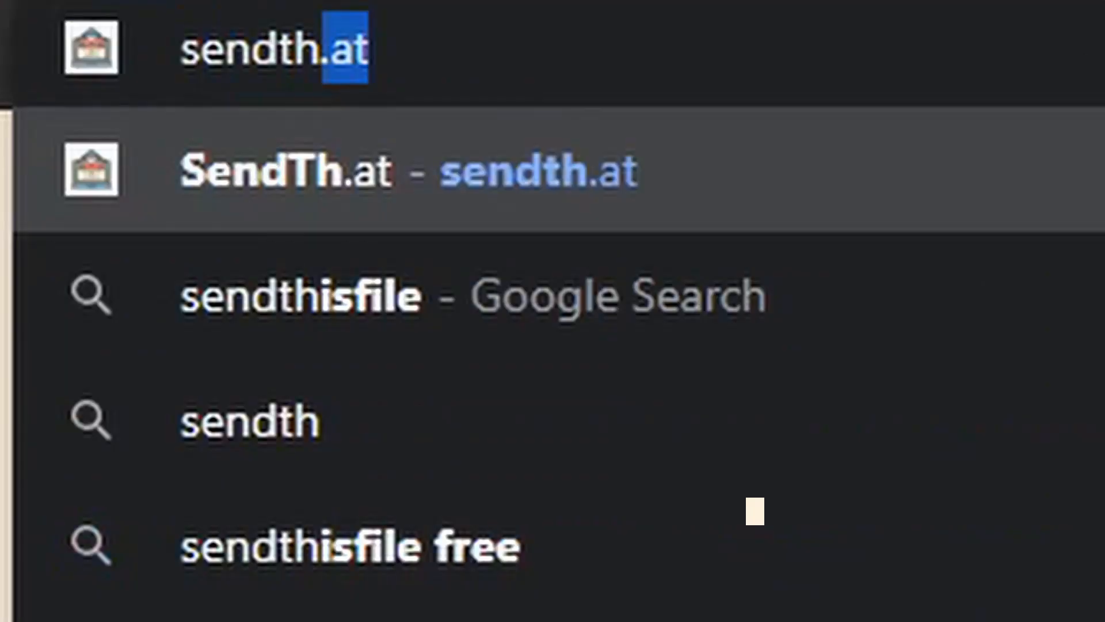
{"action": "type", "text": "at"}
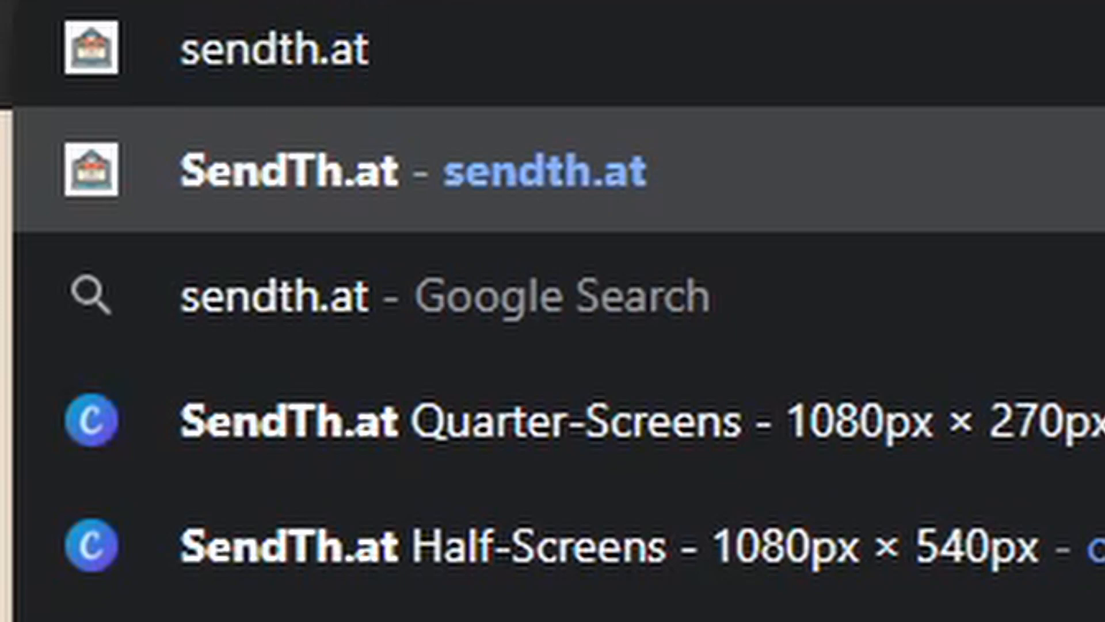
{"action": "key", "text": "Return"}
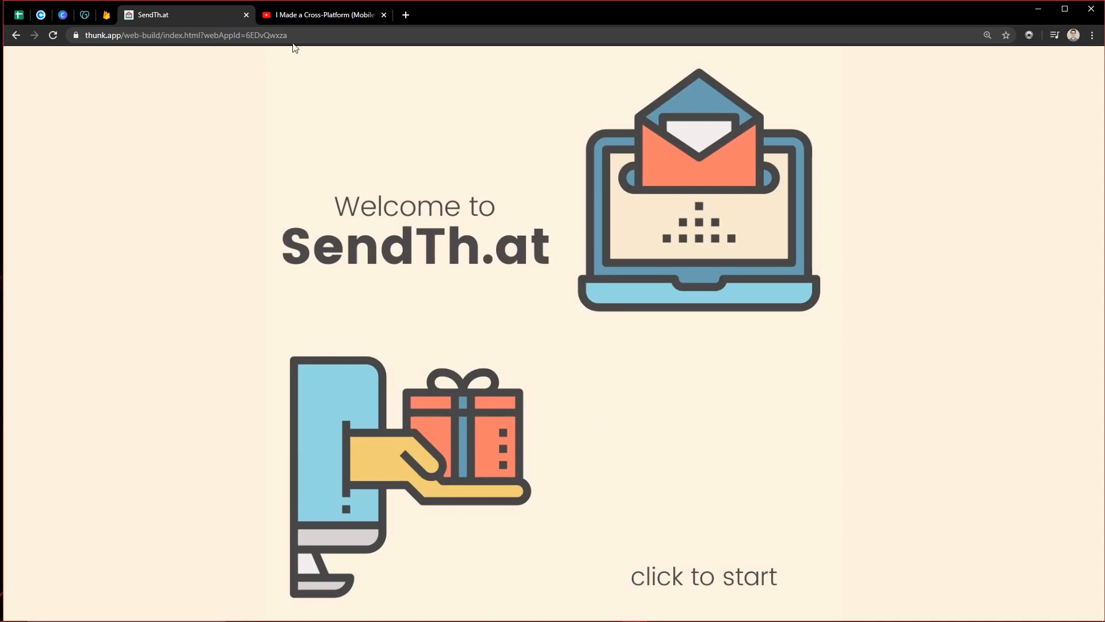
{"action": "left_click", "coordinate": [190, 35]}
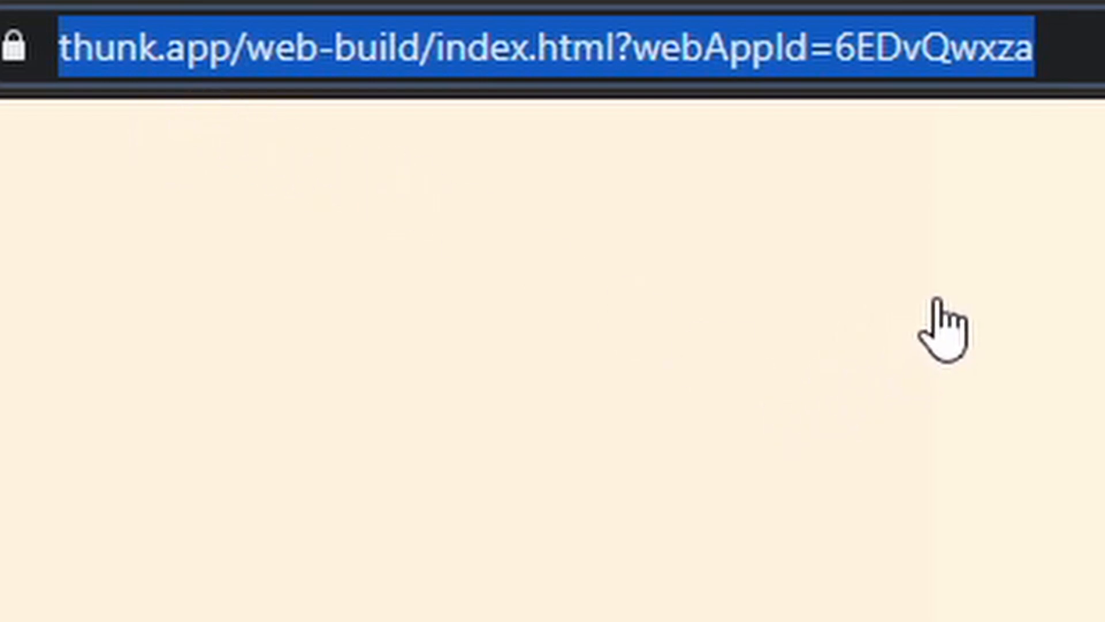
{"action": "key", "text": "Escape"}
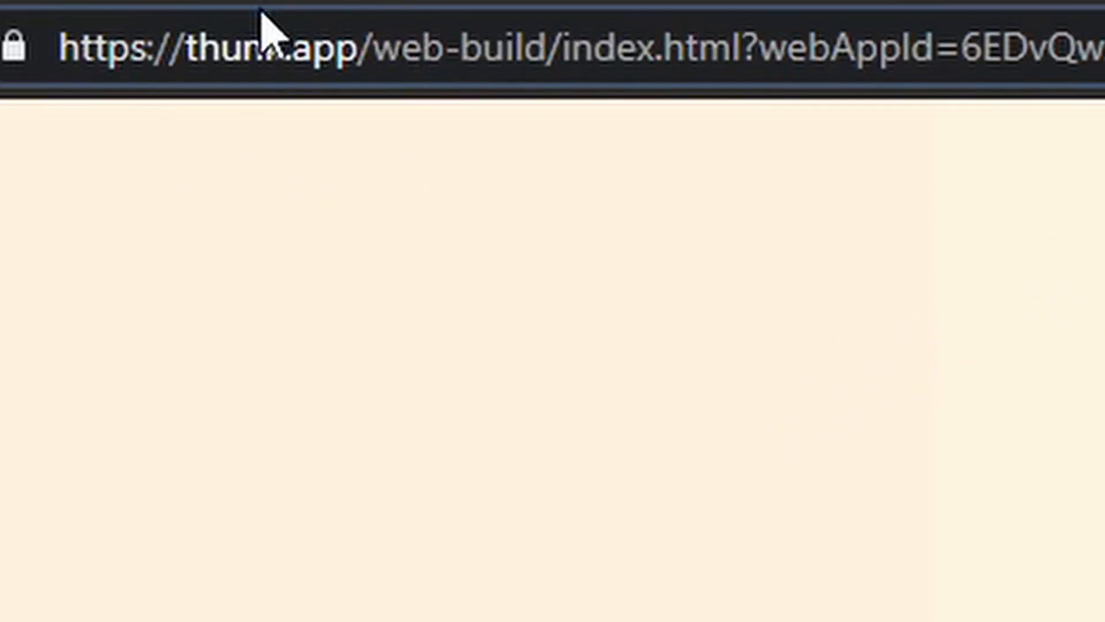
{"action": "left_click_drag", "start_coordinate": [329, 36], "coordinate": [85, 35]}
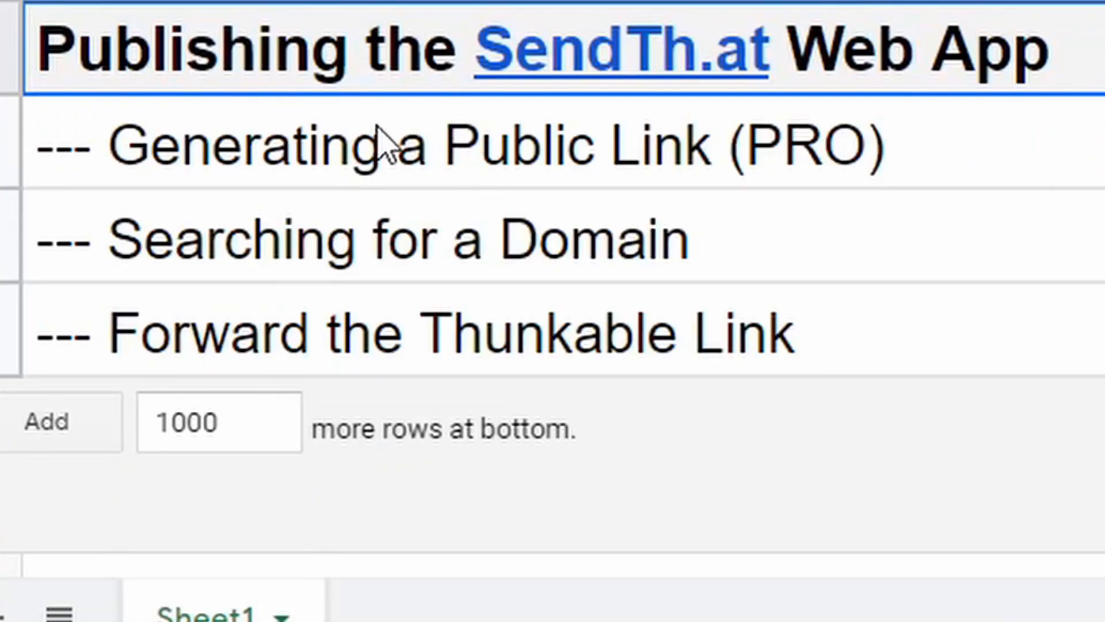
Review the three tasks under "Publishing the SendTh.at Web App" in the tutorial spreadsheet, returning to "Generating a Public Link (PRO)"
{"action": "left_click", "coordinate": [377, 144]}
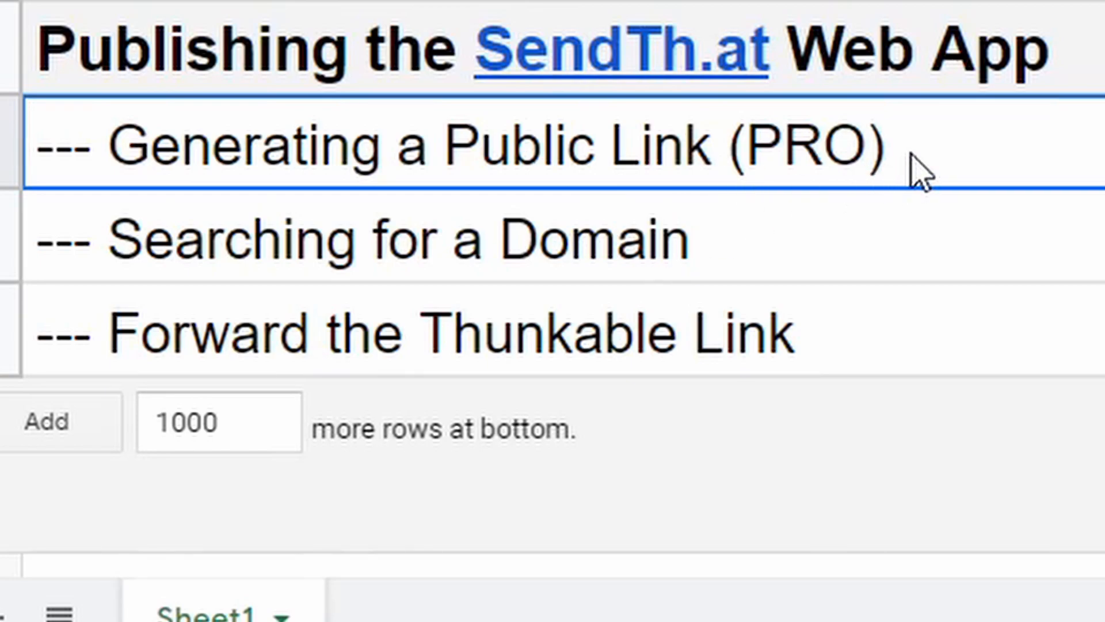
{"action": "left_click", "coordinate": [887, 271]}
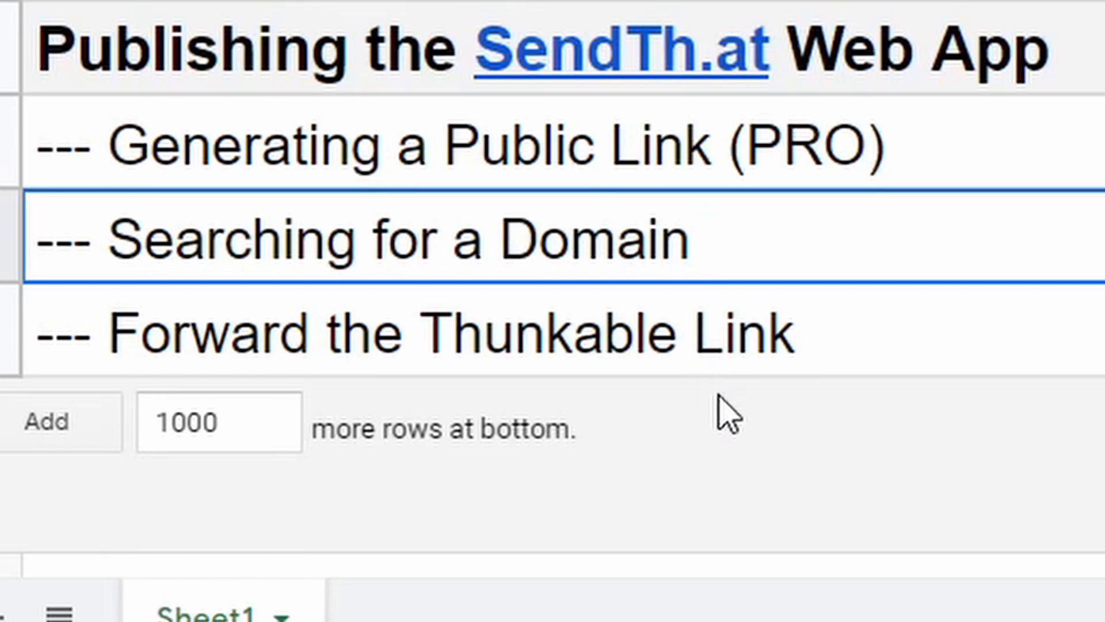
{"action": "left_click", "coordinate": [698, 352]}
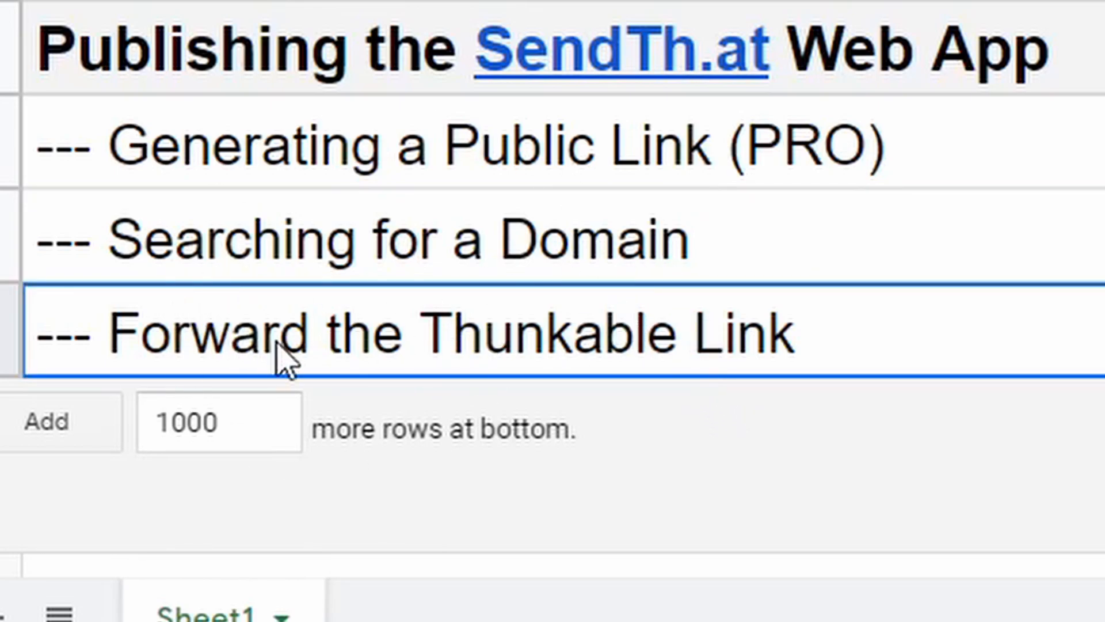
{"action": "left_click", "coordinate": [603, 173]}
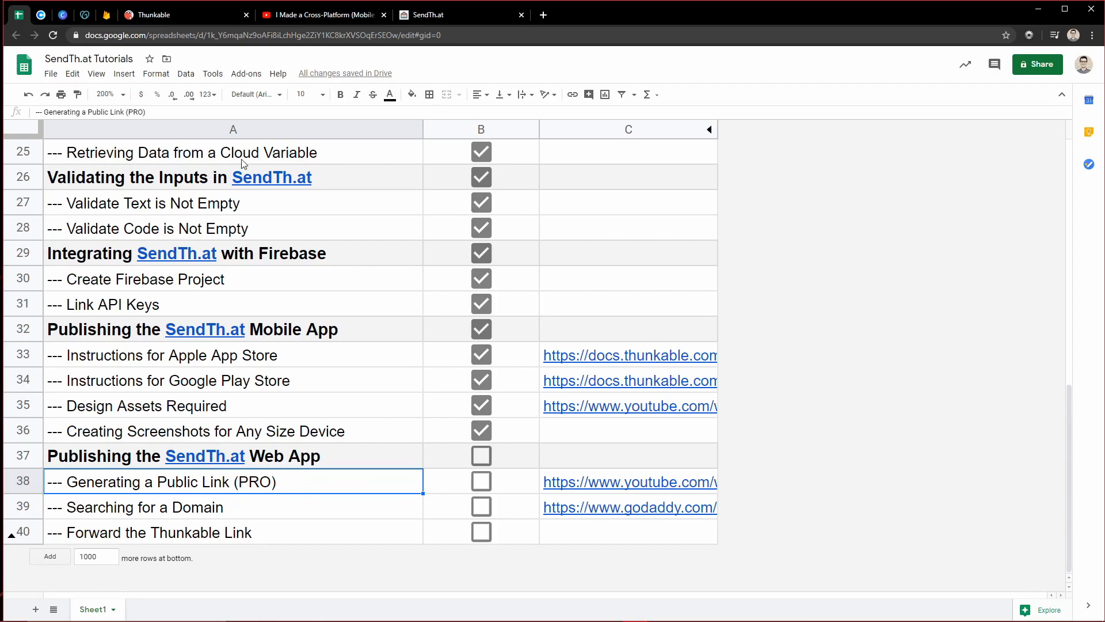
Check the YouTube video "I Made a Cross-Platform (Mobile & Web) App with Thunkable", including its title and description
{"action": "left_click", "coordinate": [174, 15]}
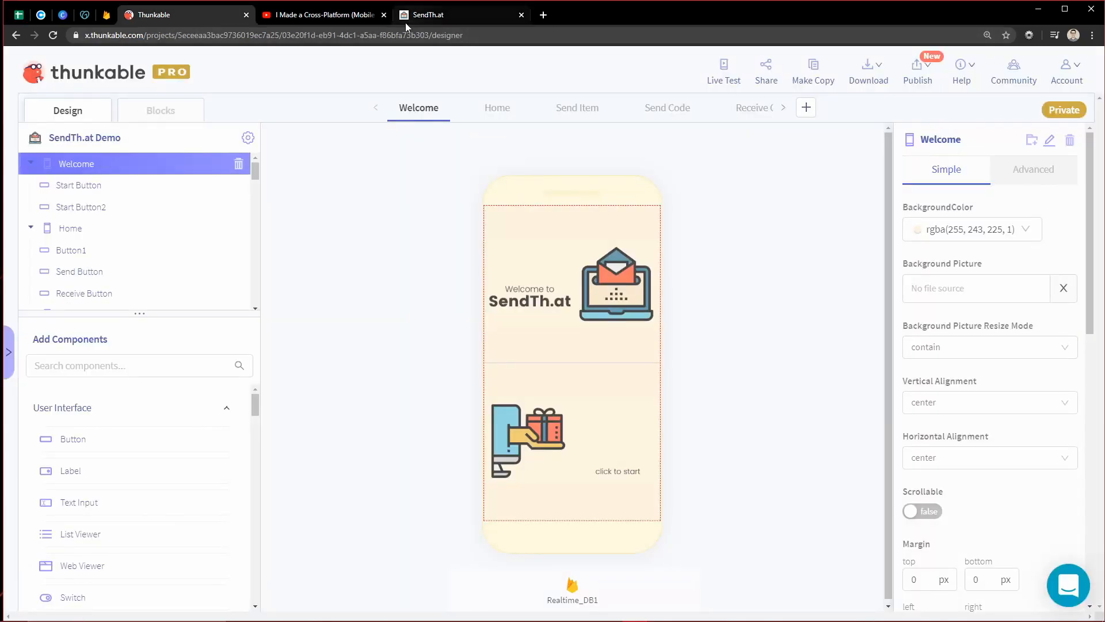
{"action": "left_click", "coordinate": [353, 15]}
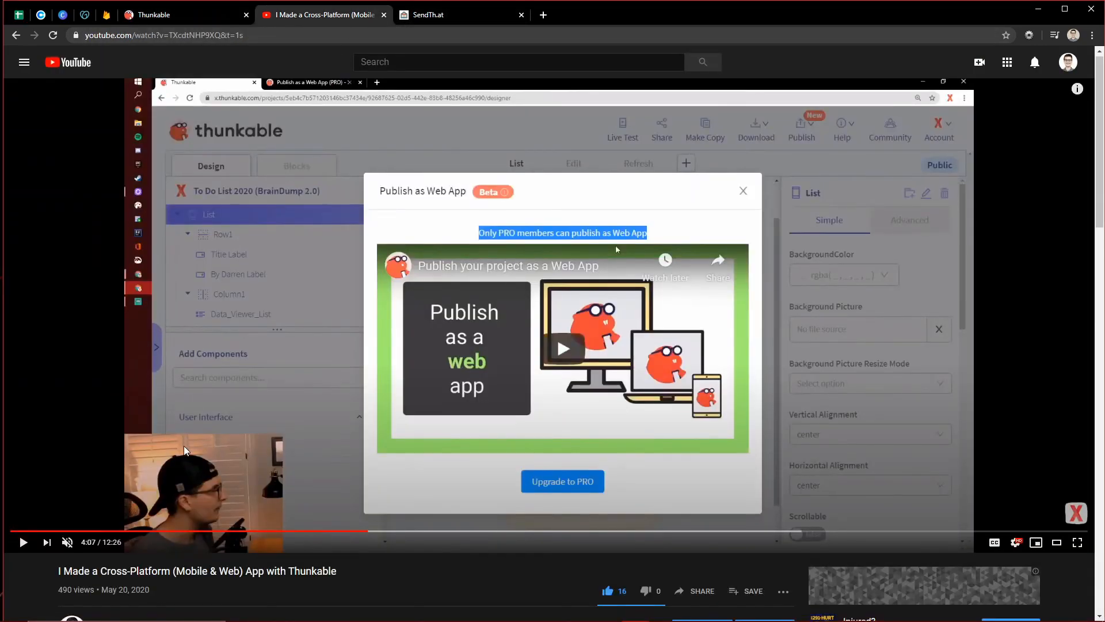
{"action": "scroll", "coordinate": [35, 455], "scroll_direction": "down", "scroll_amount": 2}
{"action": "left_click_drag", "start_coordinate": [57, 469], "coordinate": [155, 458]}
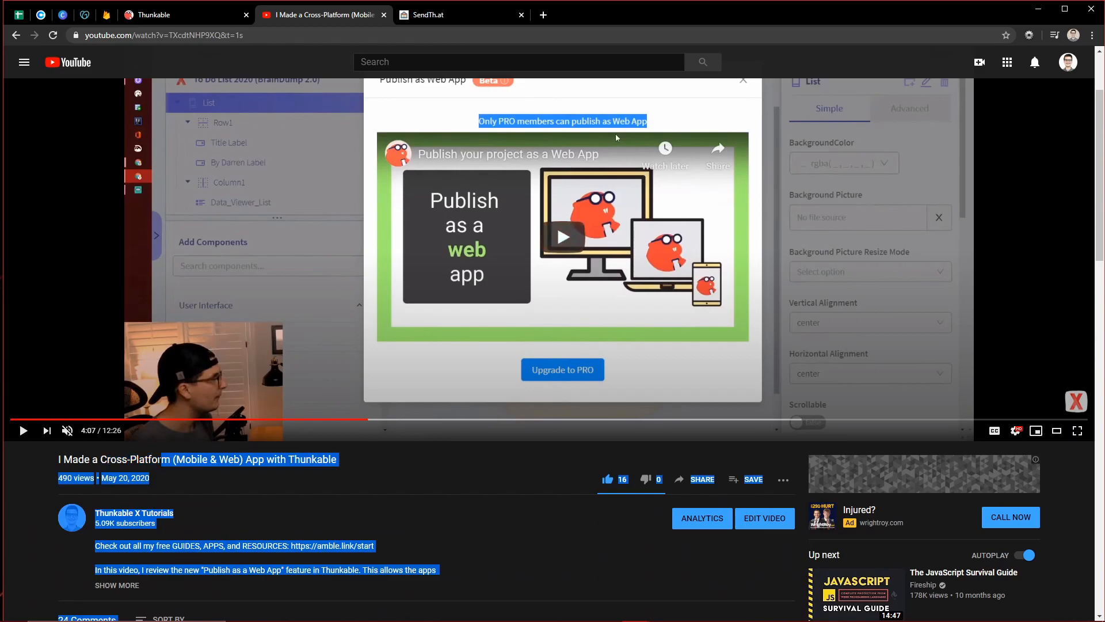
{"action": "left_click", "coordinate": [127, 458]}
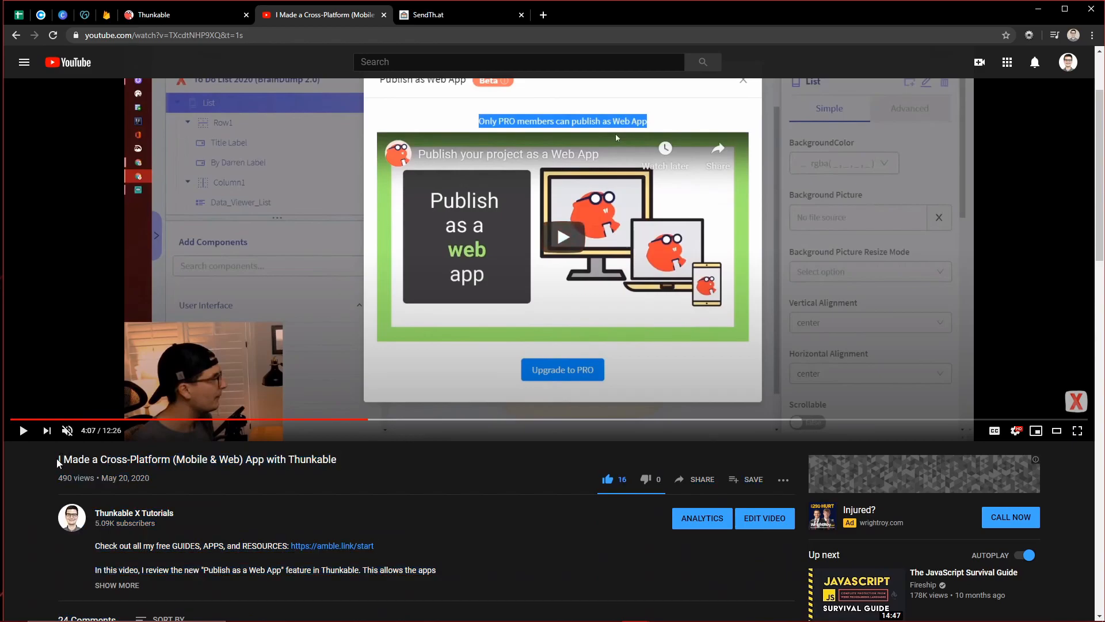
{"action": "left_click_drag", "start_coordinate": [58, 463], "coordinate": [438, 572]}
{"action": "left_click", "coordinate": [438, 573]}
{"action": "scroll", "coordinate": [316, 278], "scroll_direction": "up", "scroll_amount": 2}
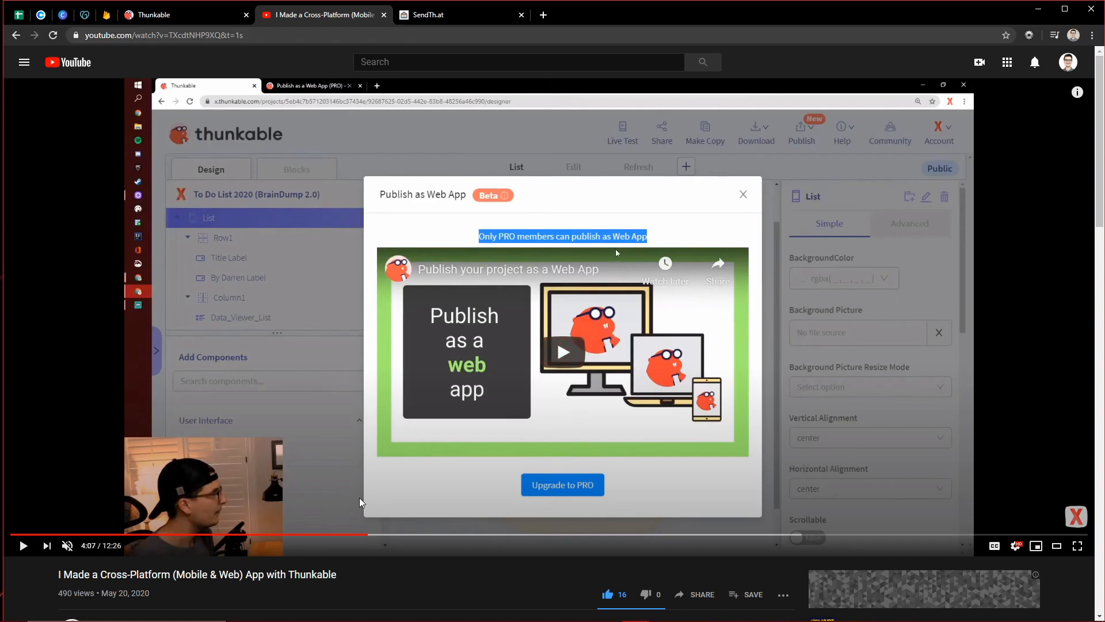
Switch to the SendTh.at Demo project in Thunkable and publish it as a web app, generating its public link
{"action": "left_click", "coordinate": [167, 12]}
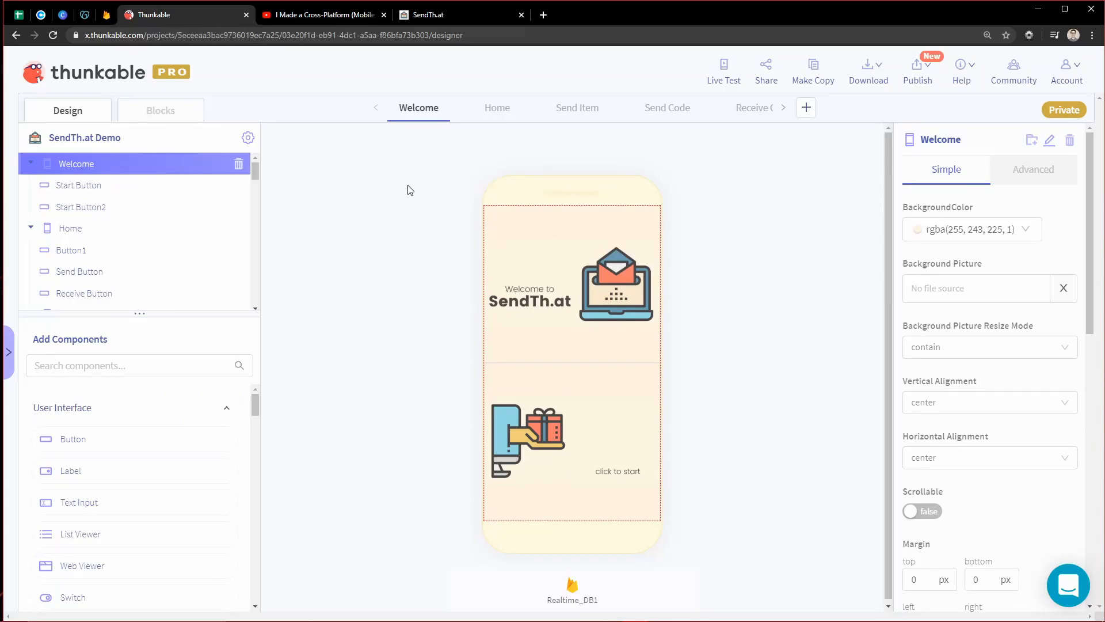
{"action": "left_click", "coordinate": [912, 73]}
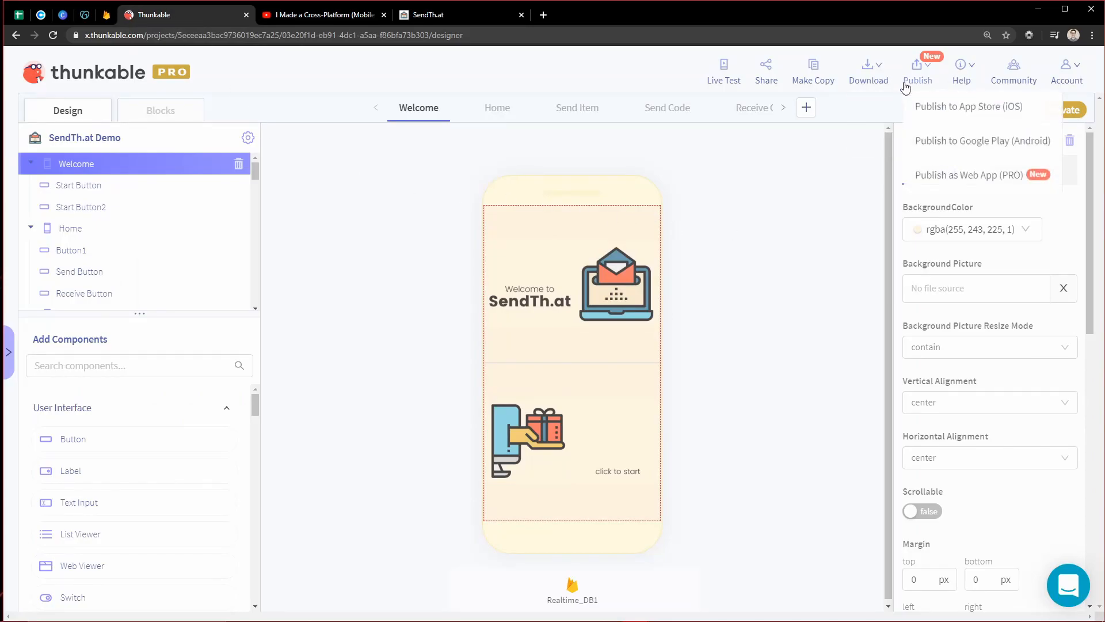
{"action": "left_click", "coordinate": [357, 443]}
{"action": "left_click", "coordinate": [499, 151]}
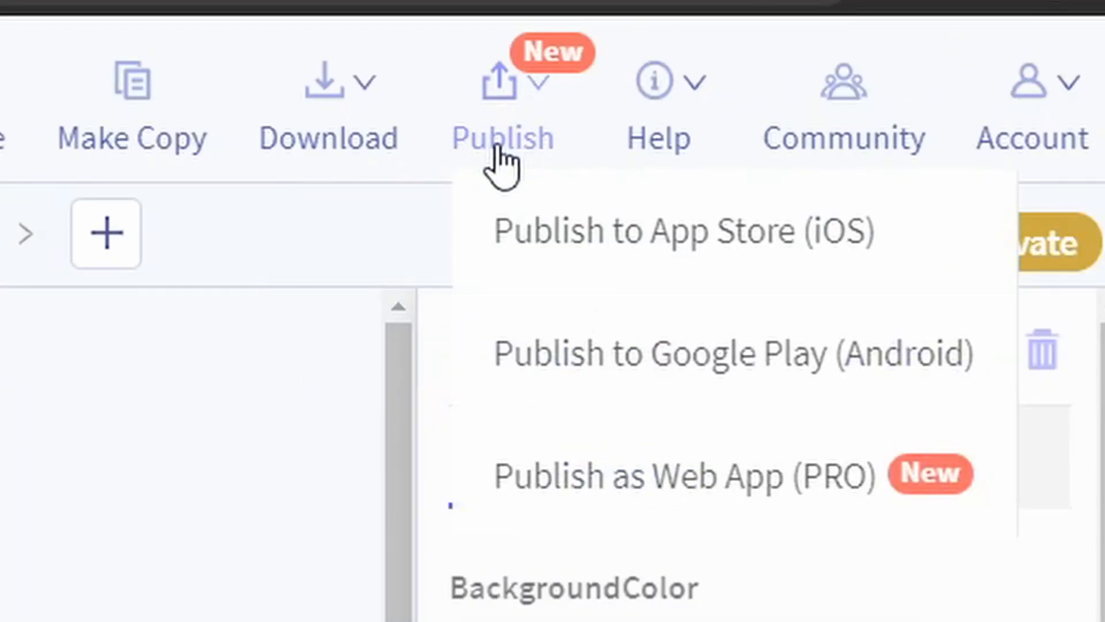
{"action": "left_click", "coordinate": [650, 496]}
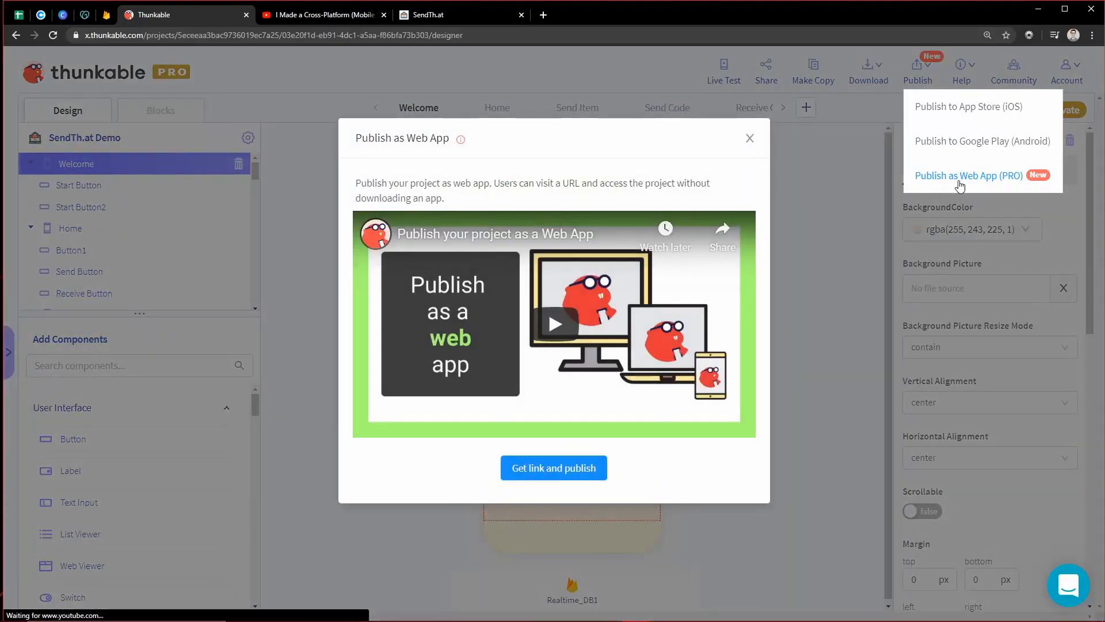
{"action": "left_click", "coordinate": [593, 467]}
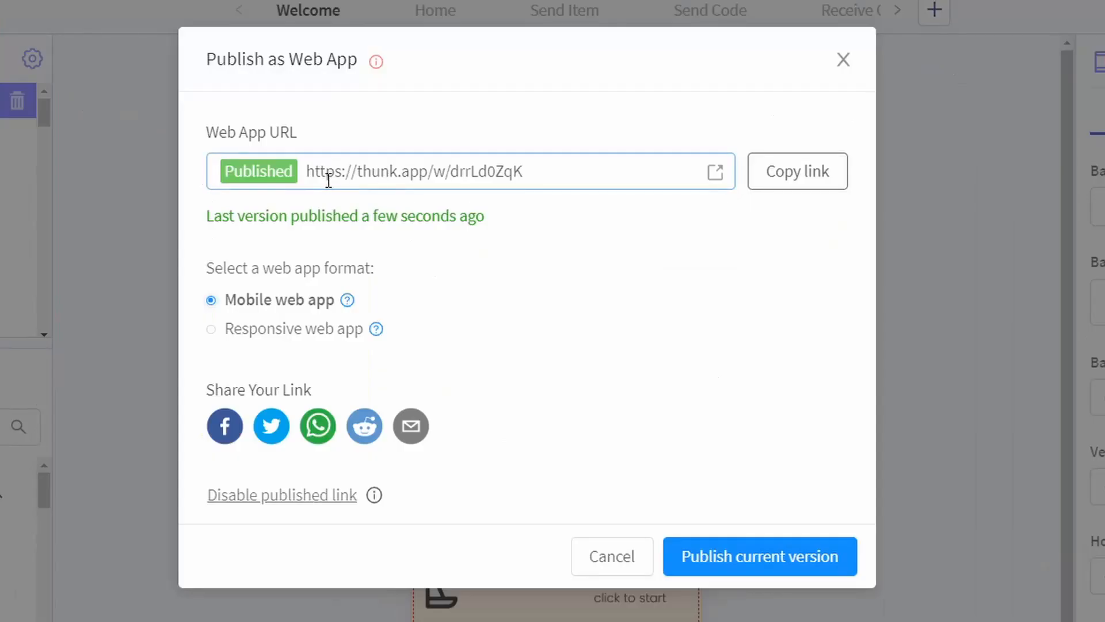
Set the web app format to Responsive web app and publish the current version
{"action": "left_click_drag", "start_coordinate": [558, 175], "coordinate": [325, 179]}
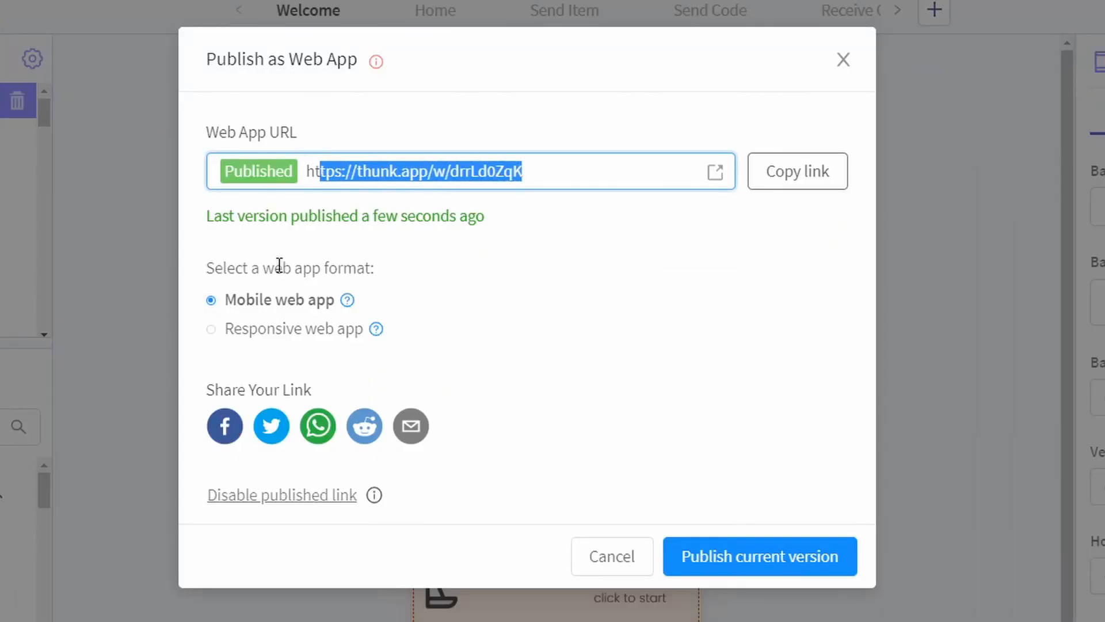
{"action": "left_click", "coordinate": [239, 336]}
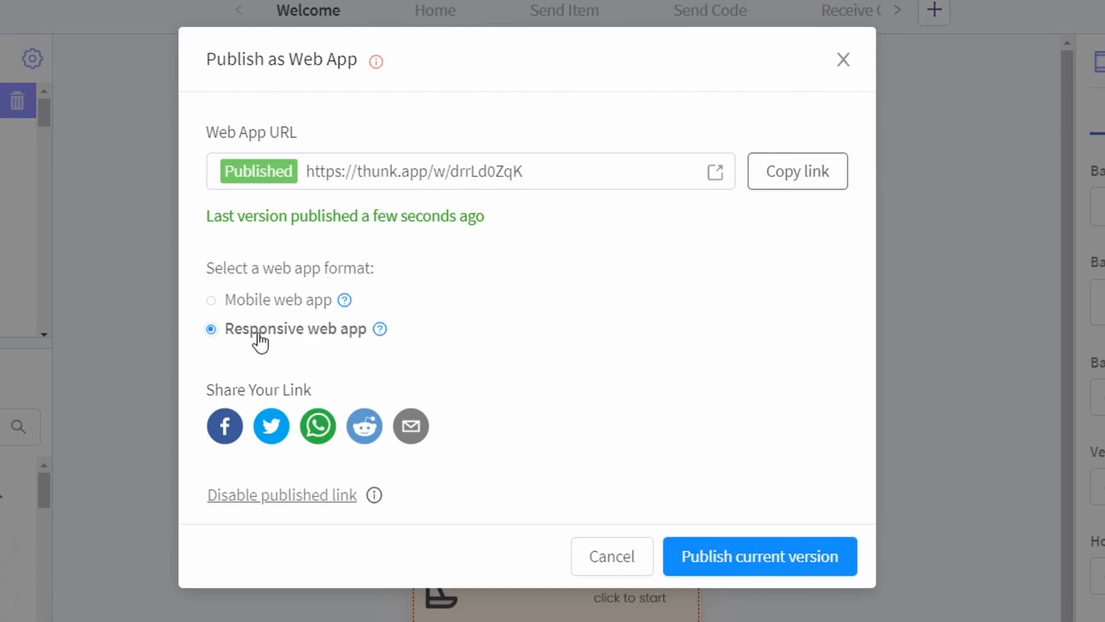
{"action": "left_click", "coordinate": [708, 567]}
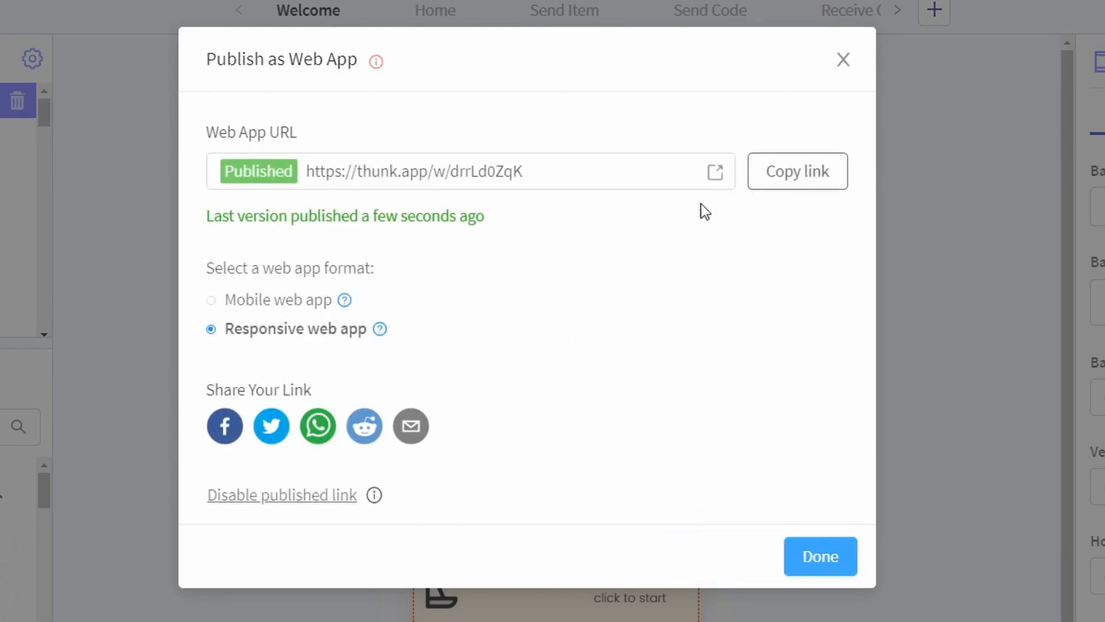
Open the published web app from its link, check its address, and return to the Thunkable project
{"action": "left_click", "coordinate": [715, 173]}
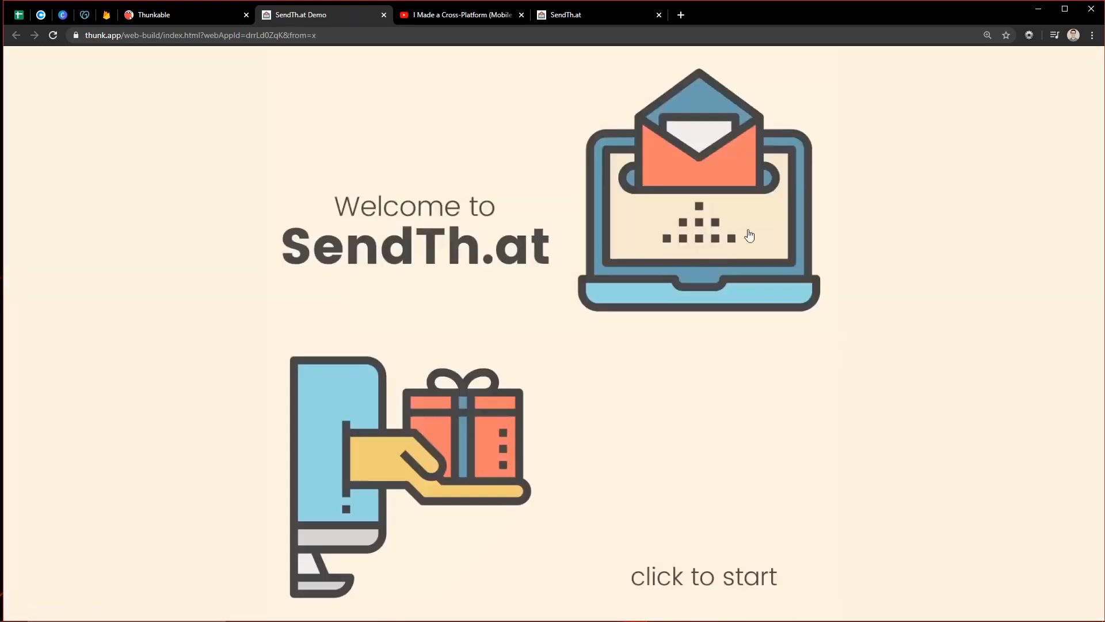
{"action": "left_click", "coordinate": [350, 36]}
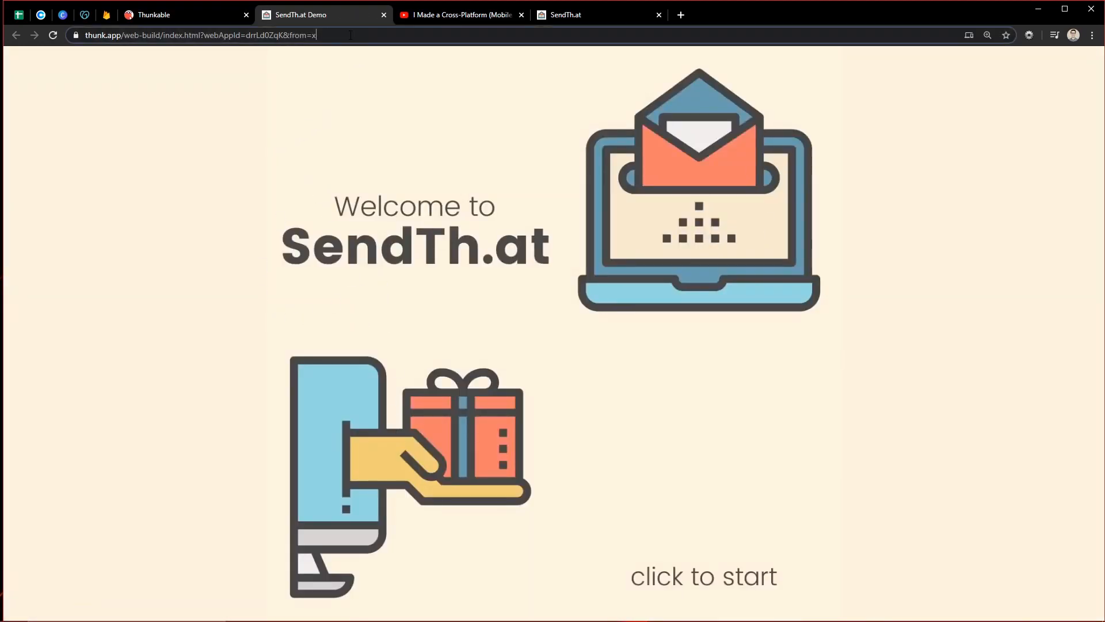
{"action": "left_click", "coordinate": [144, 17]}
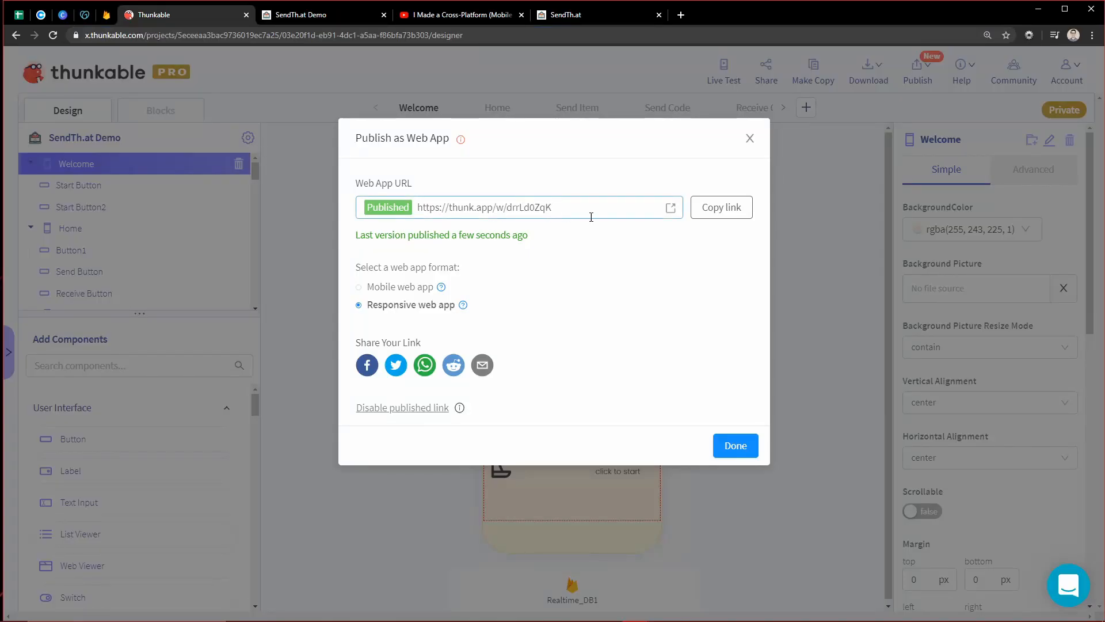
Copy the published web app link and open it in a new browser tab
{"action": "left_click", "coordinate": [713, 210]}
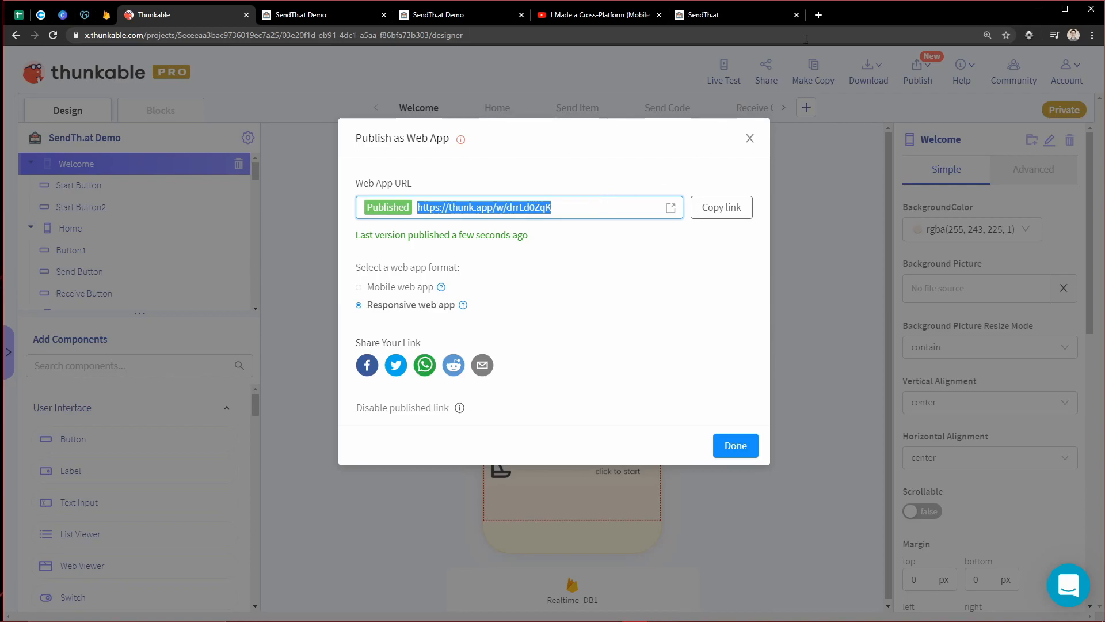
{"action": "left_click", "coordinate": [818, 15]}
{"action": "key", "text": "ctrl+v"}
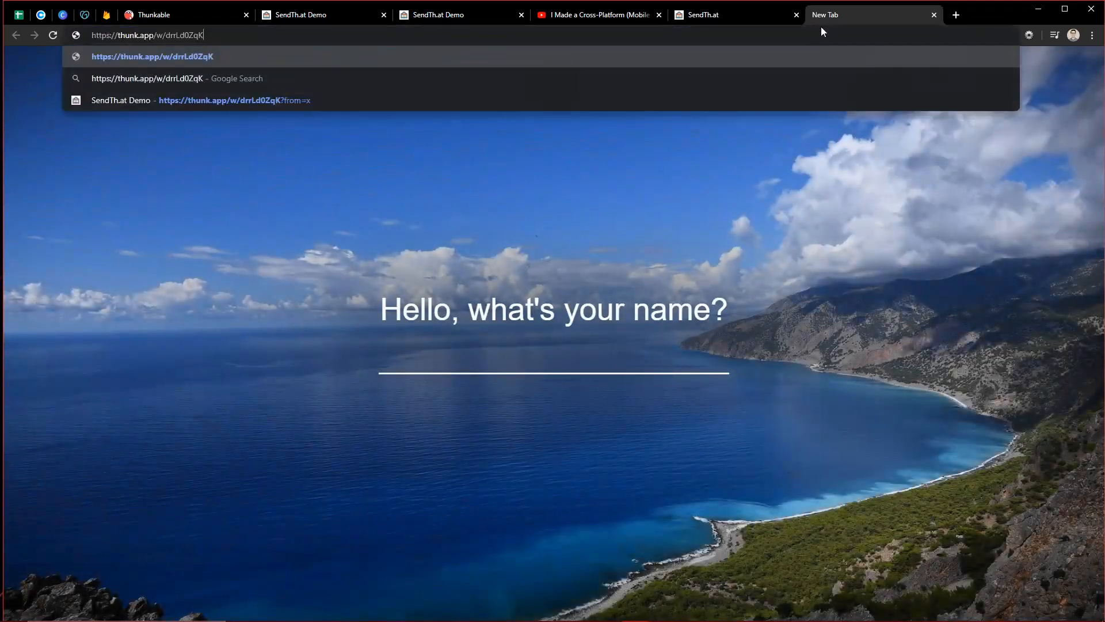
{"action": "key", "text": "Return"}
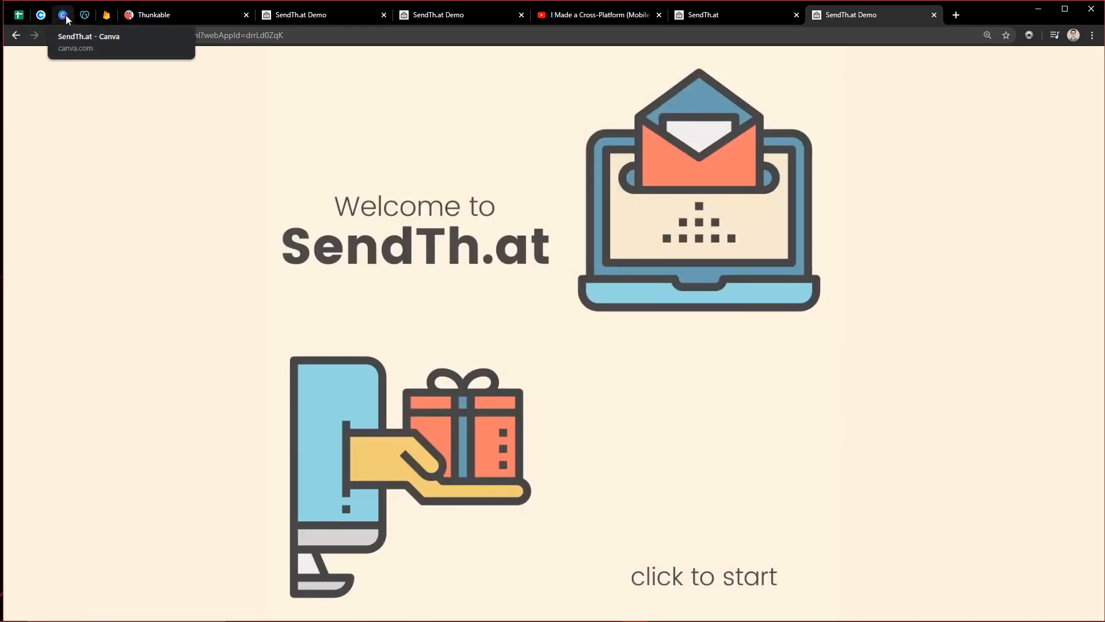
Switch to the GoDaddy site and search for the domain name "sendthis"
{"action": "left_click", "coordinate": [84, 15]}
{"action": "left_click_drag", "start_coordinate": [135, 38], "coordinate": [71, 46]}
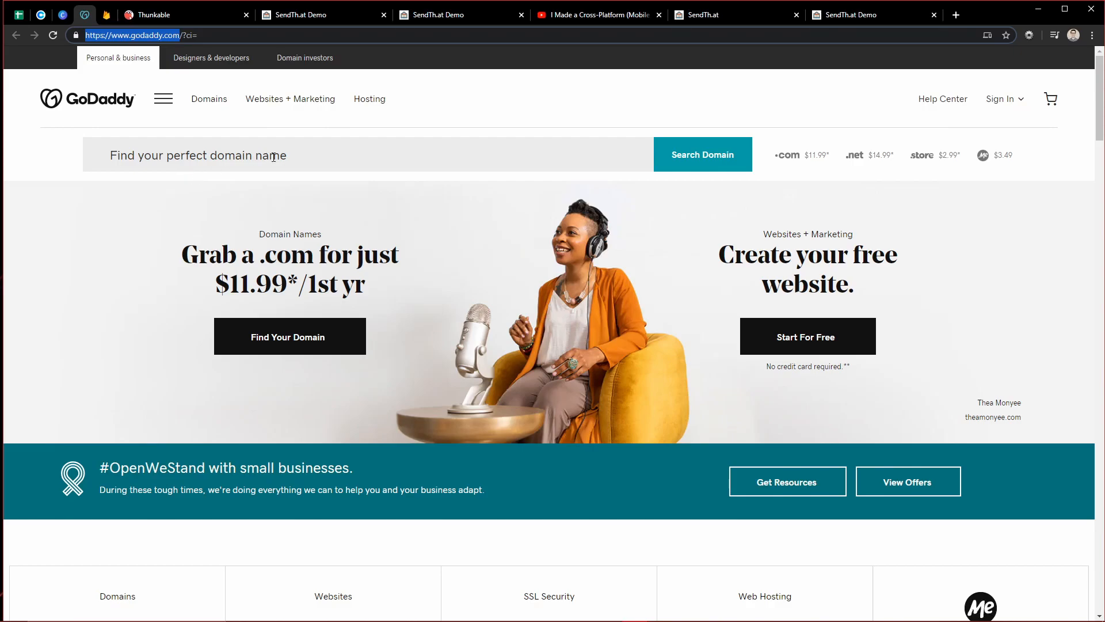
{"action": "left_click", "coordinate": [188, 155]}
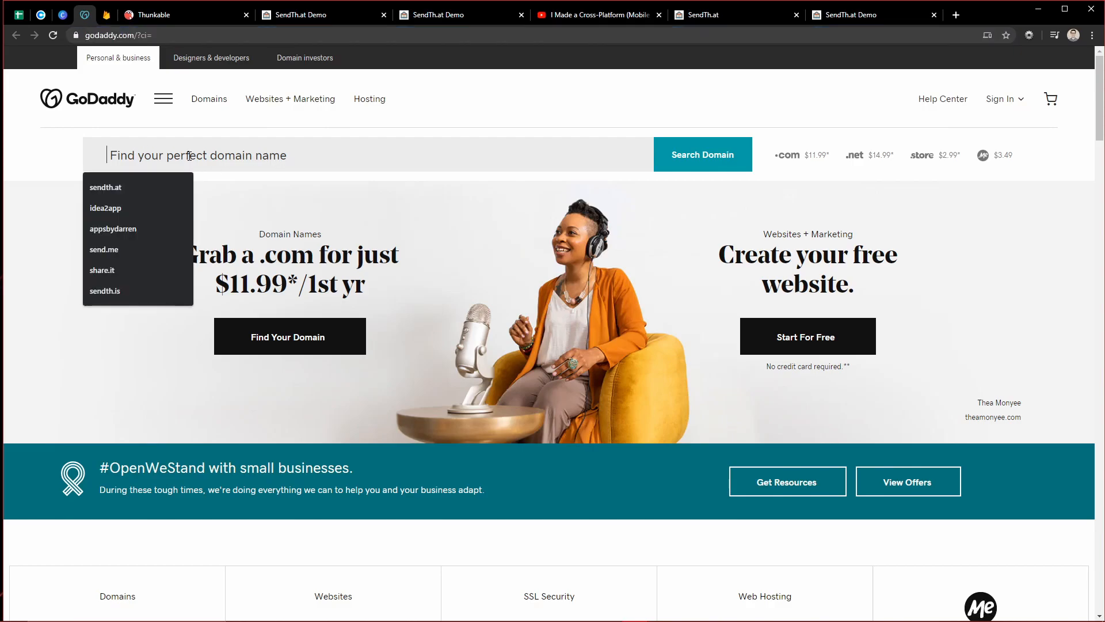
{"action": "type", "text": "s"}
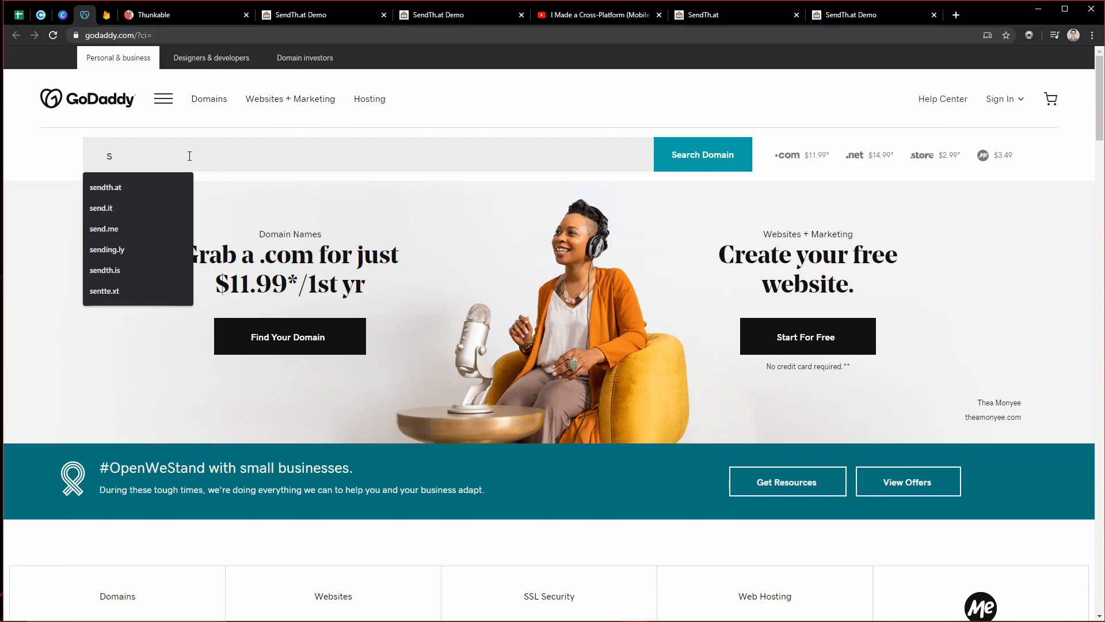
{"action": "key", "text": "BackSpace"}
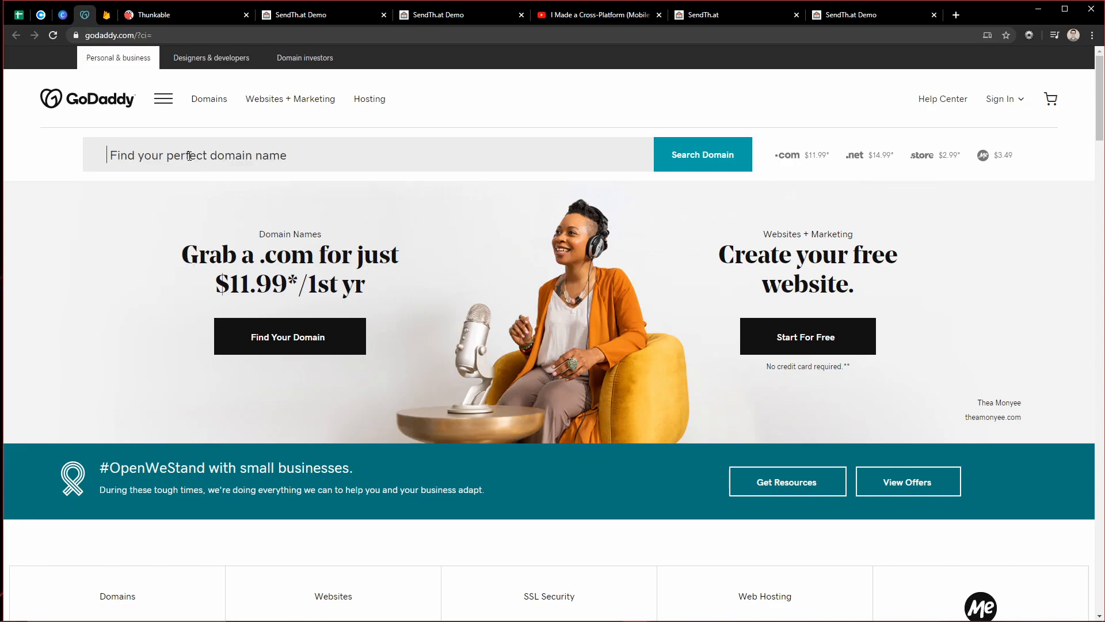
{"action": "type", "text": "send"}
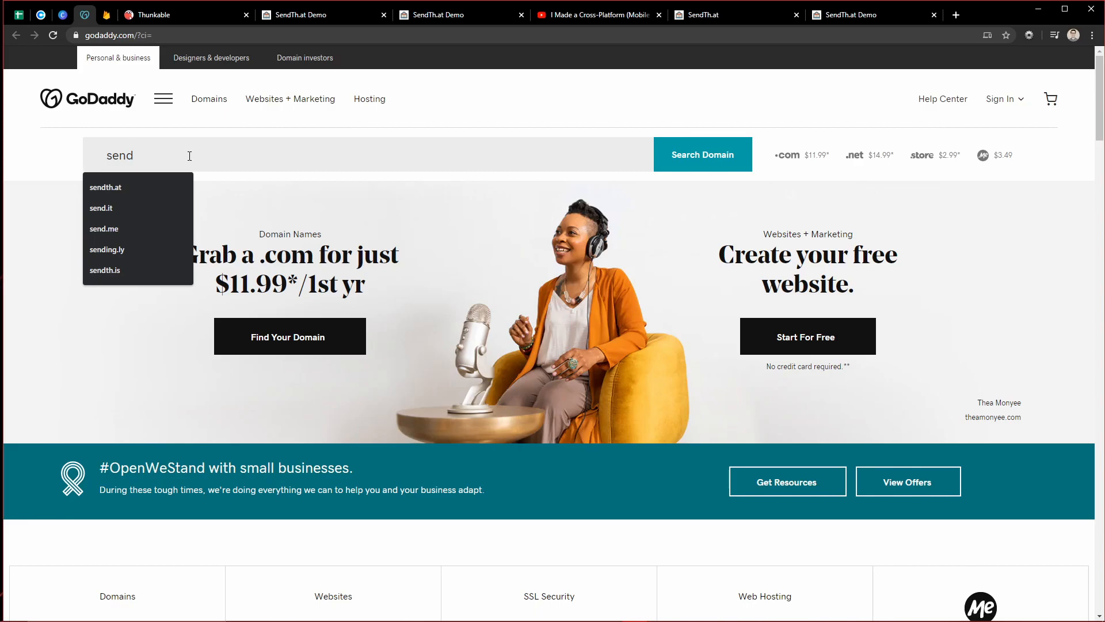
{"action": "type", "text": "this"}
{"action": "key", "text": "Return"}
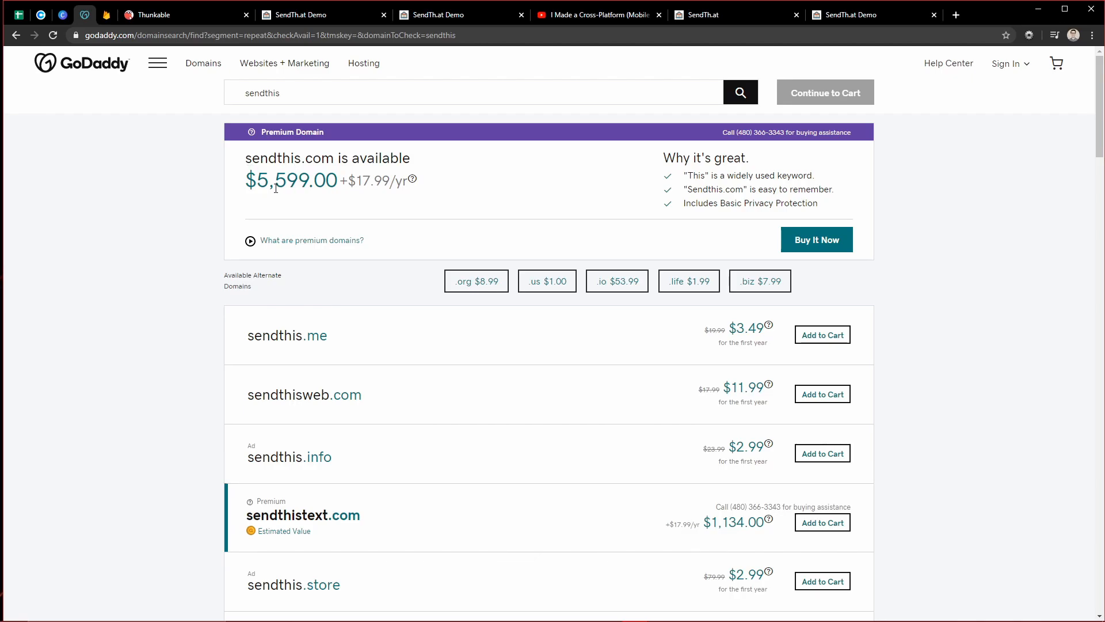
Search GoDaddy for the domain shareth.at instead
{"action": "double_click", "coordinate": [254, 98]}
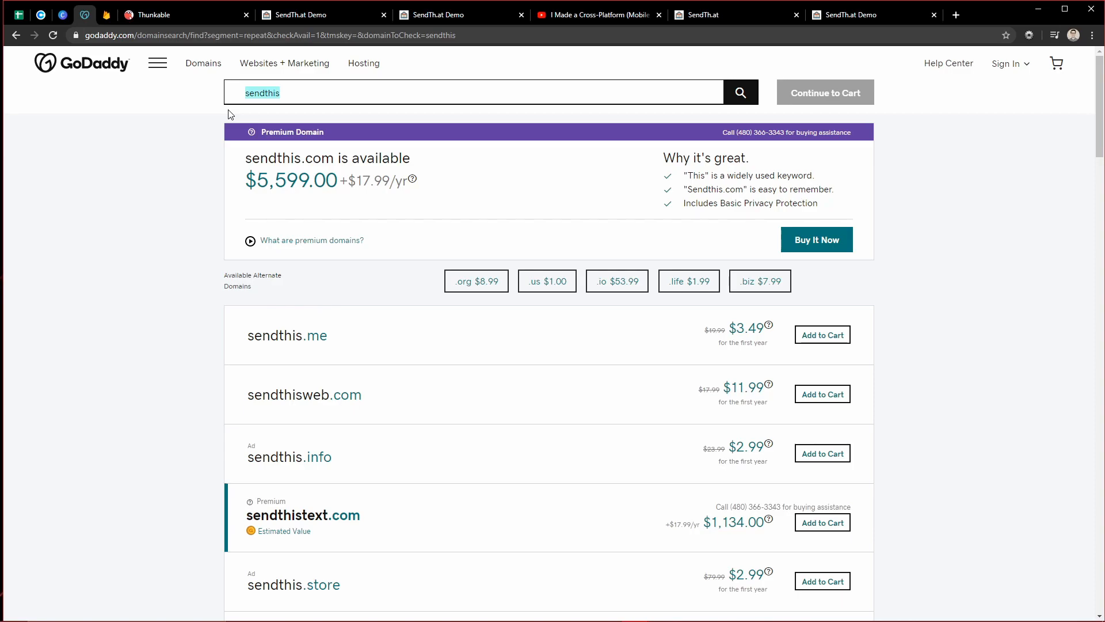
{"action": "type", "text": "shareth.at"}
{"action": "key", "text": "Return"}
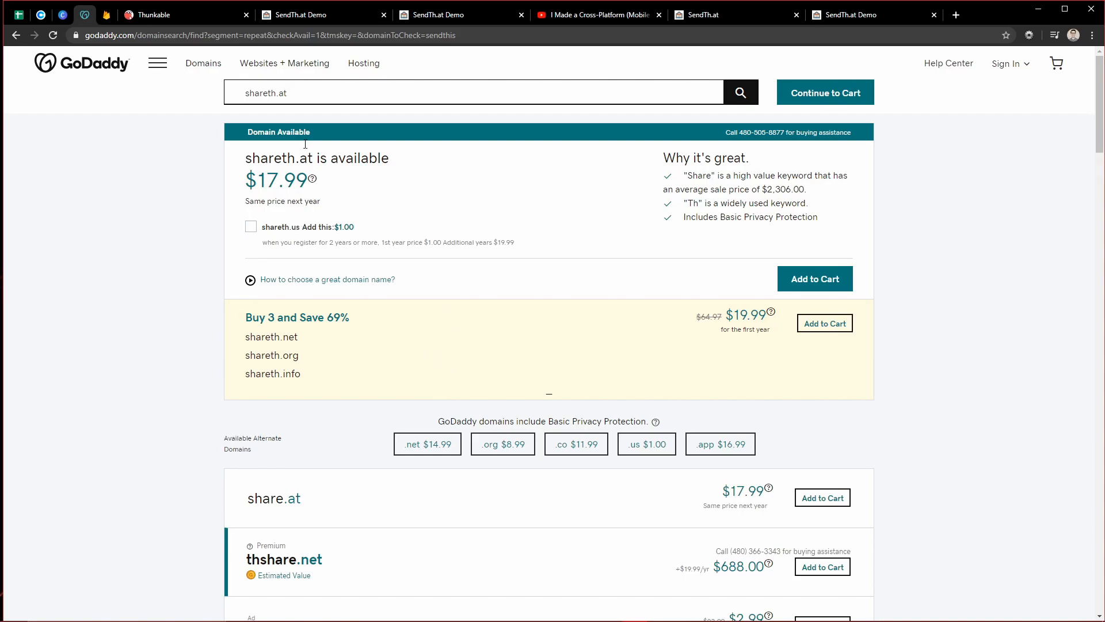
Search for the domain shareth.com and check its availability and the broker service fee
{"action": "left_click_drag", "start_coordinate": [292, 94], "coordinate": [279, 101]}
{"action": "type", "text": "com"}
{"action": "key", "text": "Return"}
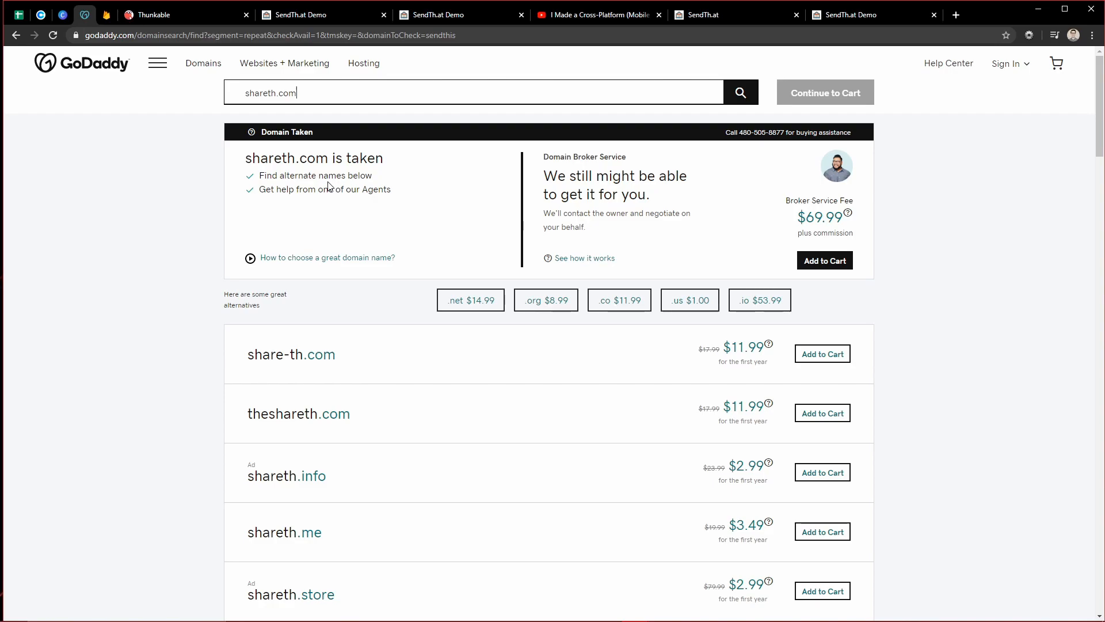
{"action": "double_click", "coordinate": [273, 90]}
{"action": "left_click", "coordinate": [304, 88]}
{"action": "left_click_drag", "start_coordinate": [297, 92], "coordinate": [282, 93]}
{"action": "left_click_drag", "start_coordinate": [806, 217], "coordinate": [840, 219]}
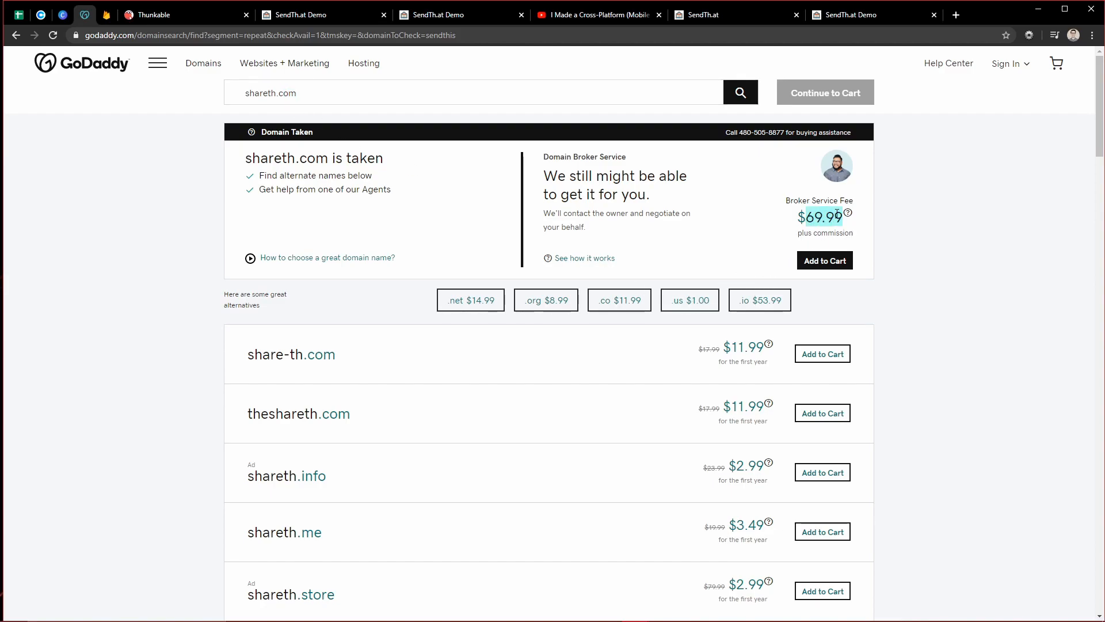
{"action": "left_click_drag", "start_coordinate": [389, 165], "coordinate": [239, 148]}
{"action": "left_click", "coordinate": [417, 181]}
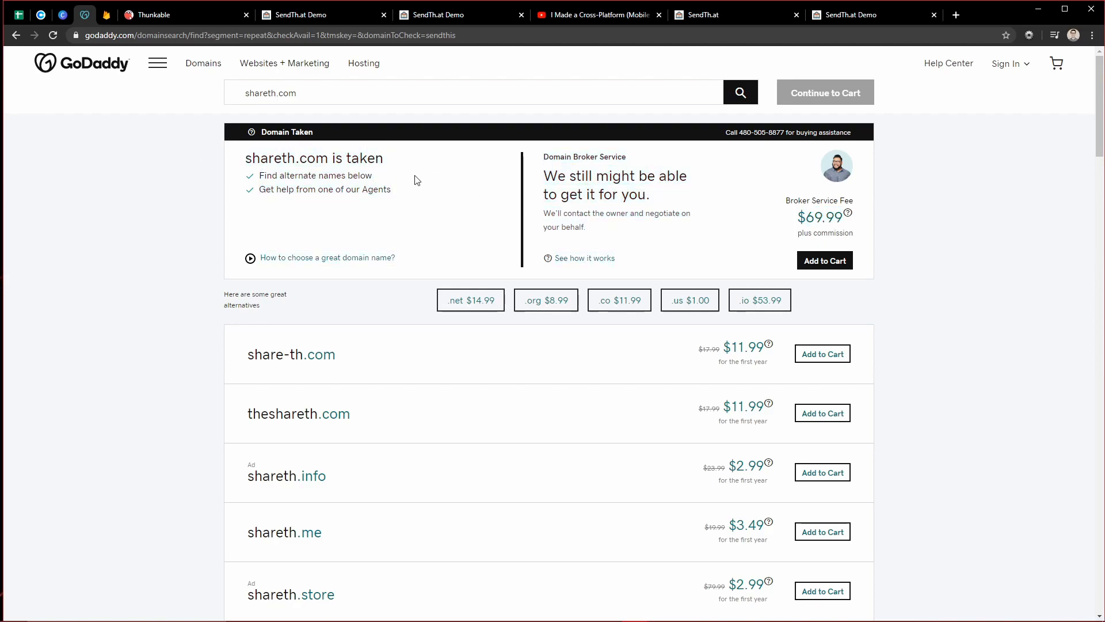
{"action": "left_click", "coordinate": [328, 104]}
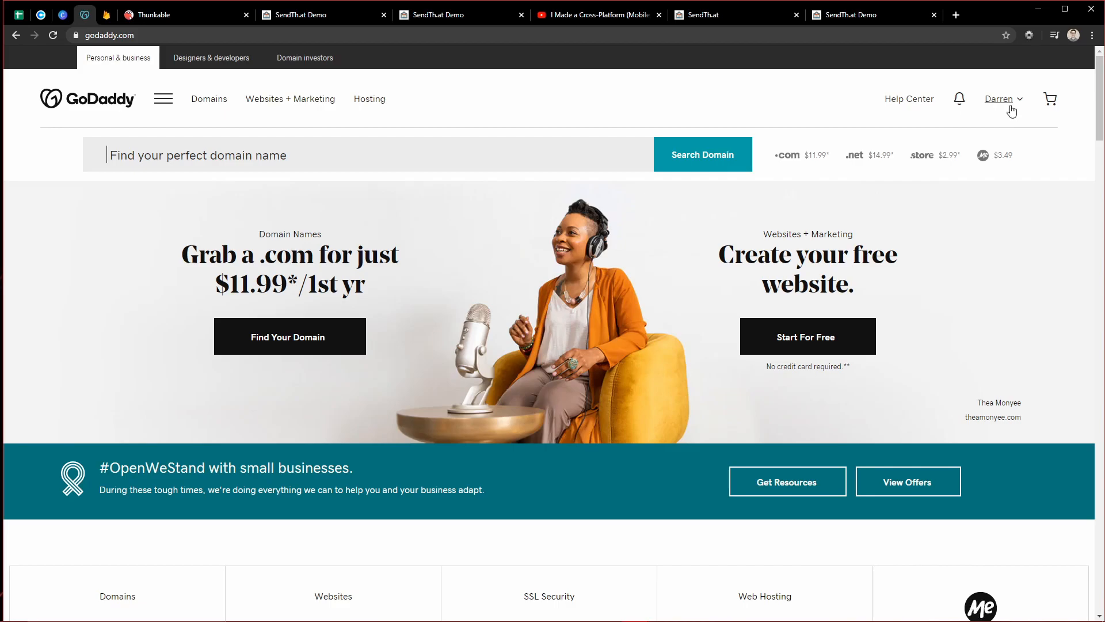
Go to the account's domain list and open DNS management for sendth.at
{"action": "left_click", "coordinate": [1004, 103]}
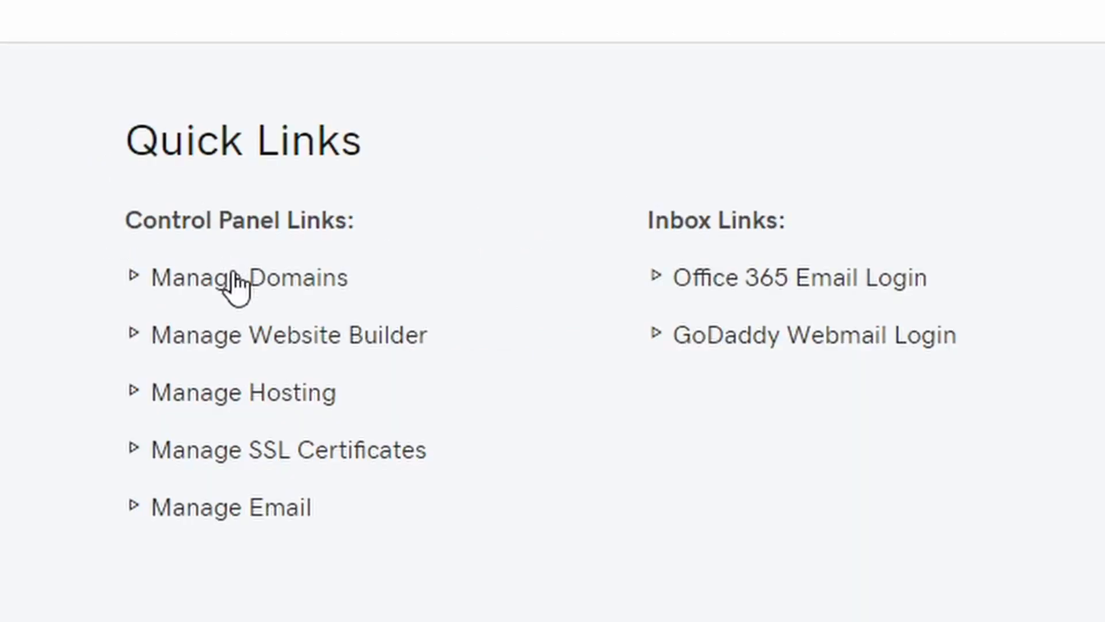
{"action": "left_click", "coordinate": [235, 277]}
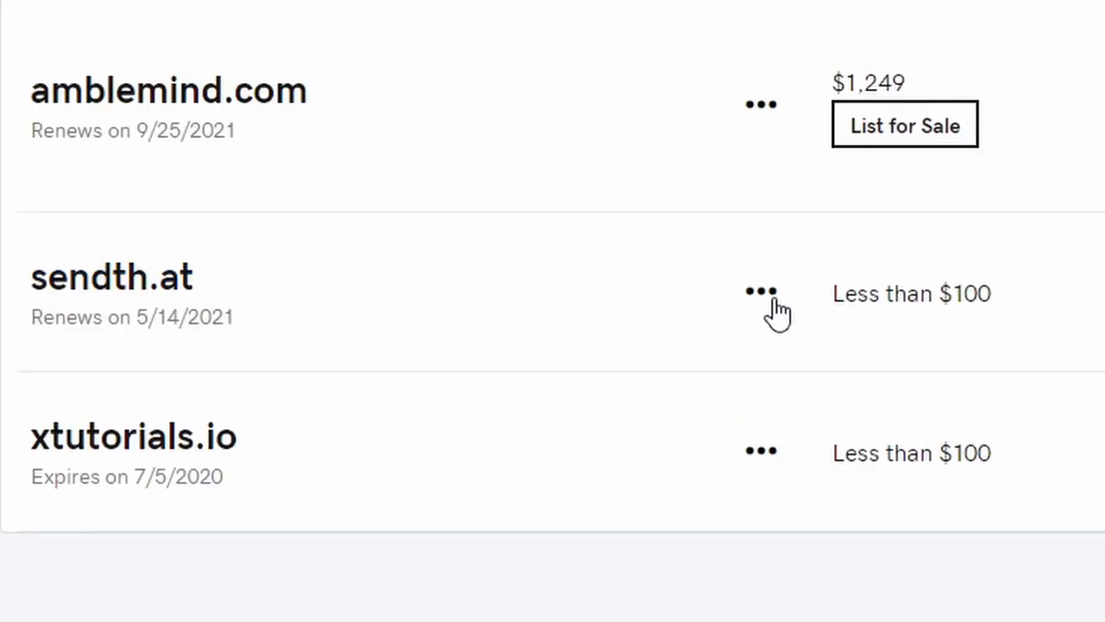
{"action": "left_click", "coordinate": [775, 300]}
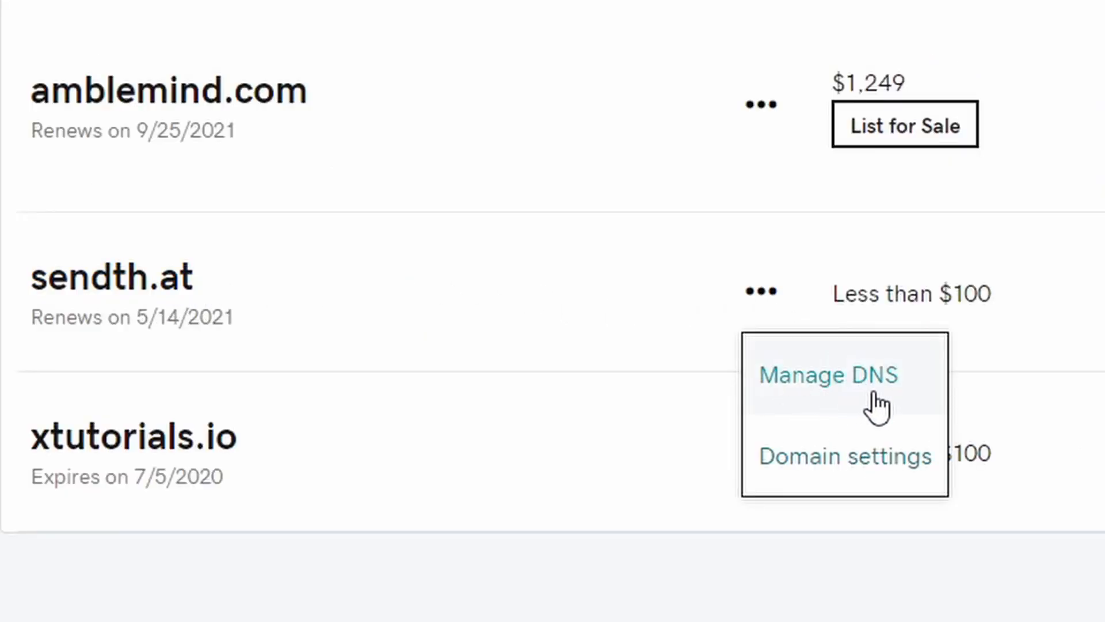
{"action": "left_click", "coordinate": [876, 404]}
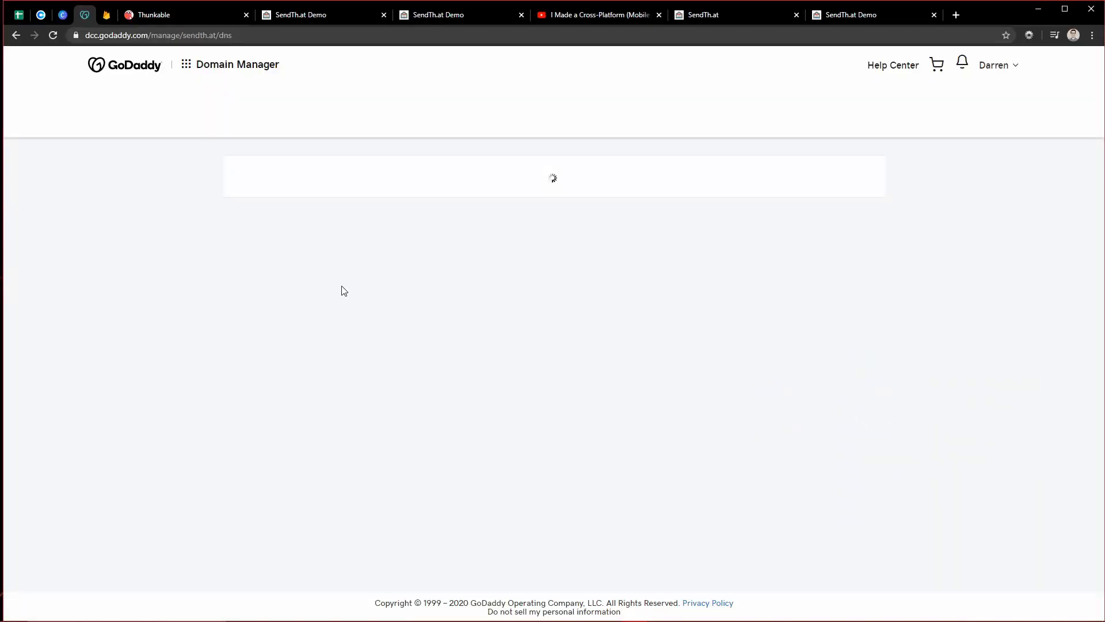
Examine the DNS records of sendth.at, especially the type, name and value of the A and www CNAME records
{"action": "left_click_drag", "start_coordinate": [213, 152], "coordinate": [408, 172]}
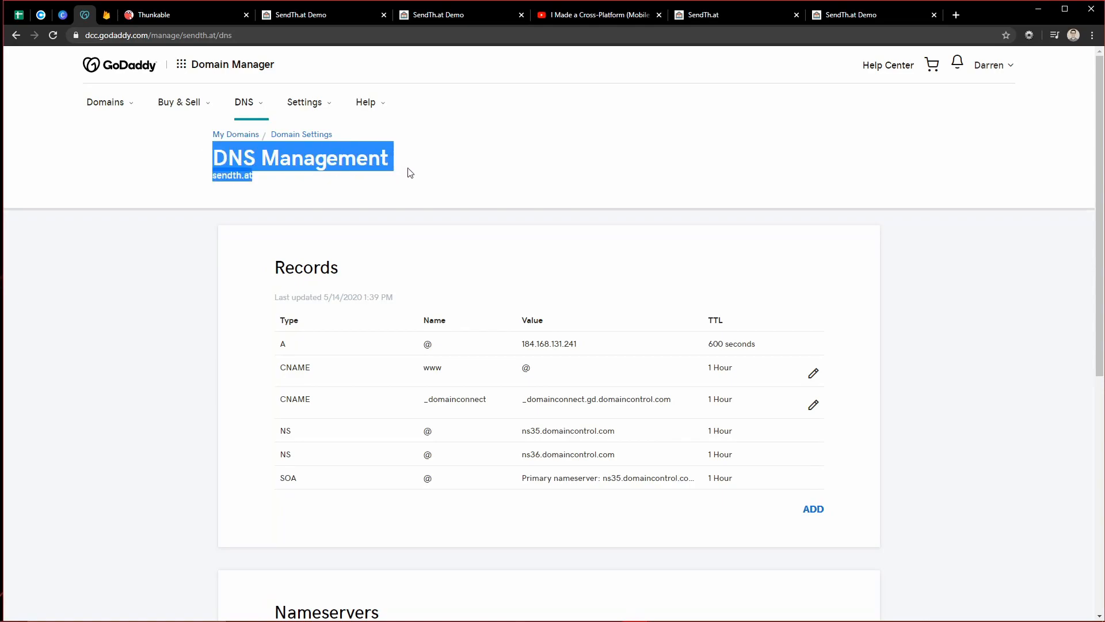
{"action": "left_click", "coordinate": [615, 548]}
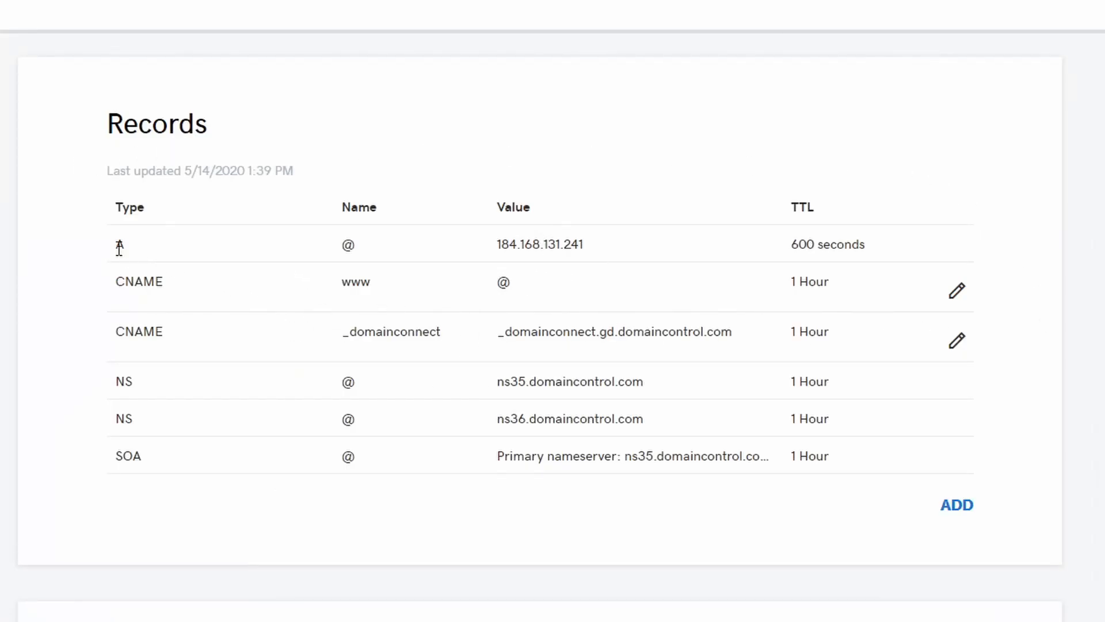
{"action": "left_click_drag", "start_coordinate": [168, 264], "coordinate": [196, 279]}
{"action": "left_click", "coordinate": [196, 279]}
{"action": "double_click", "coordinate": [158, 282]}
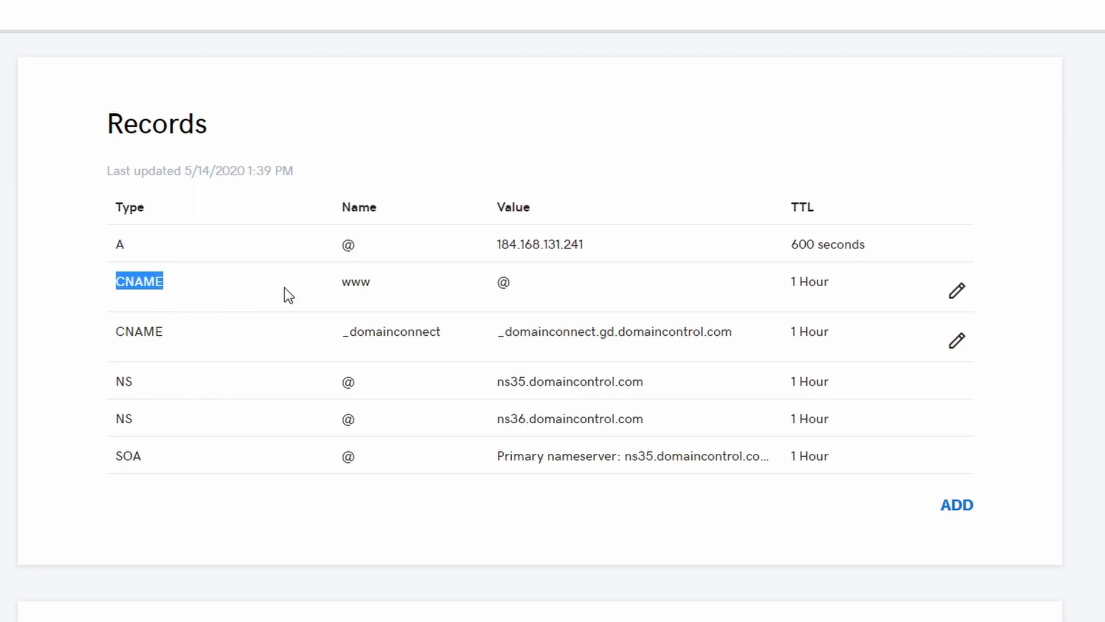
{"action": "double_click", "coordinate": [369, 281]}
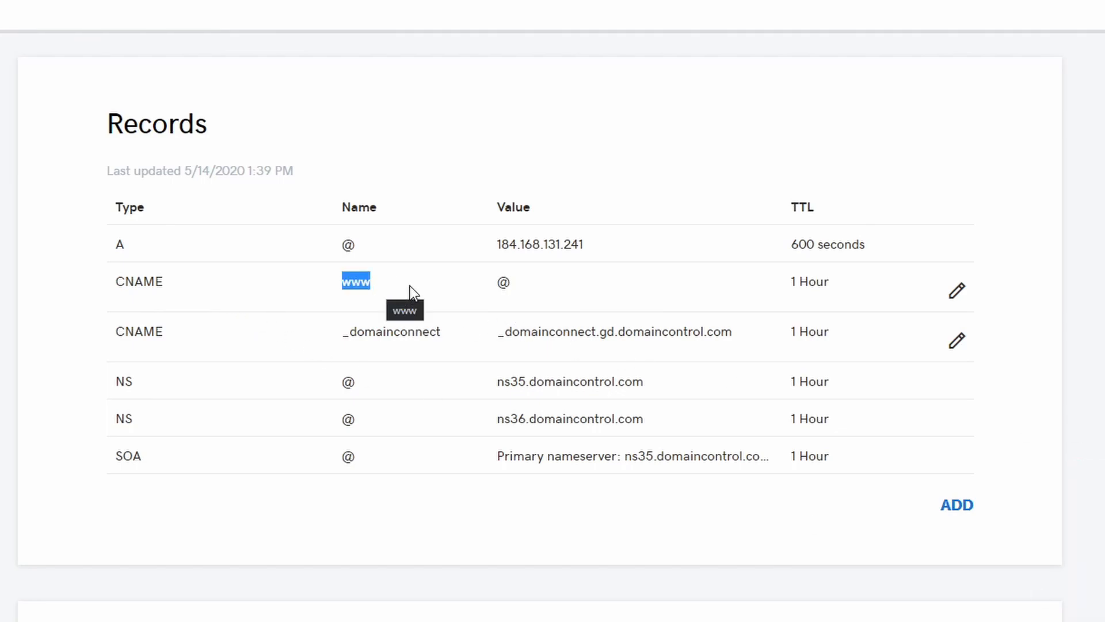
{"action": "double_click", "coordinate": [504, 282]}
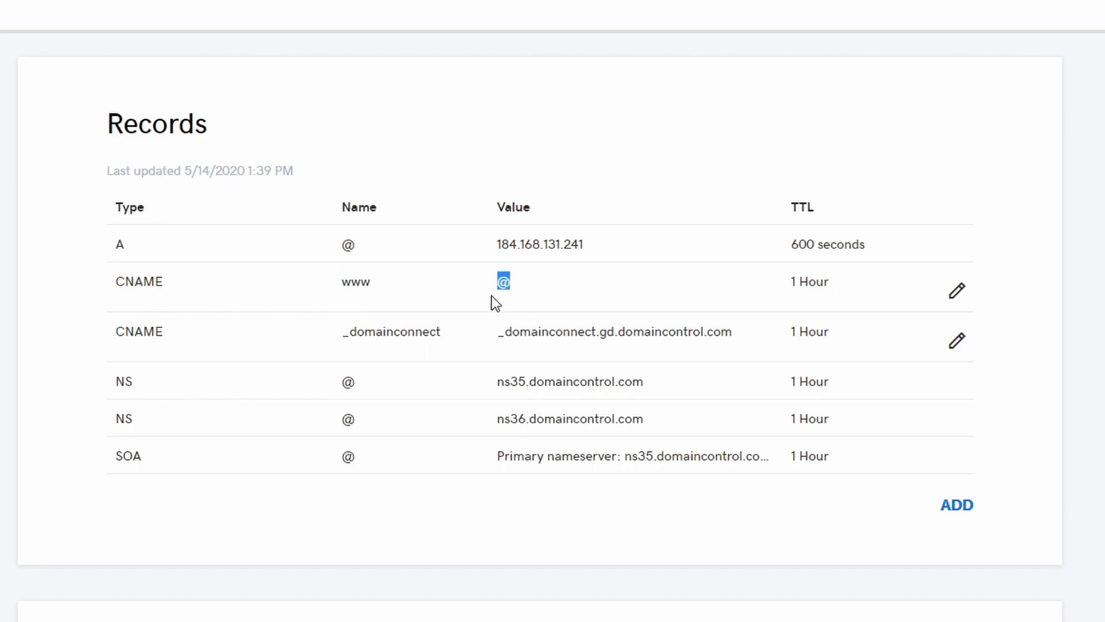
{"action": "left_click", "coordinate": [511, 288]}
{"action": "double_click", "coordinate": [349, 247]}
{"action": "double_click", "coordinate": [122, 245]}
{"action": "left_click_drag", "start_coordinate": [626, 249], "coordinate": [487, 249]}
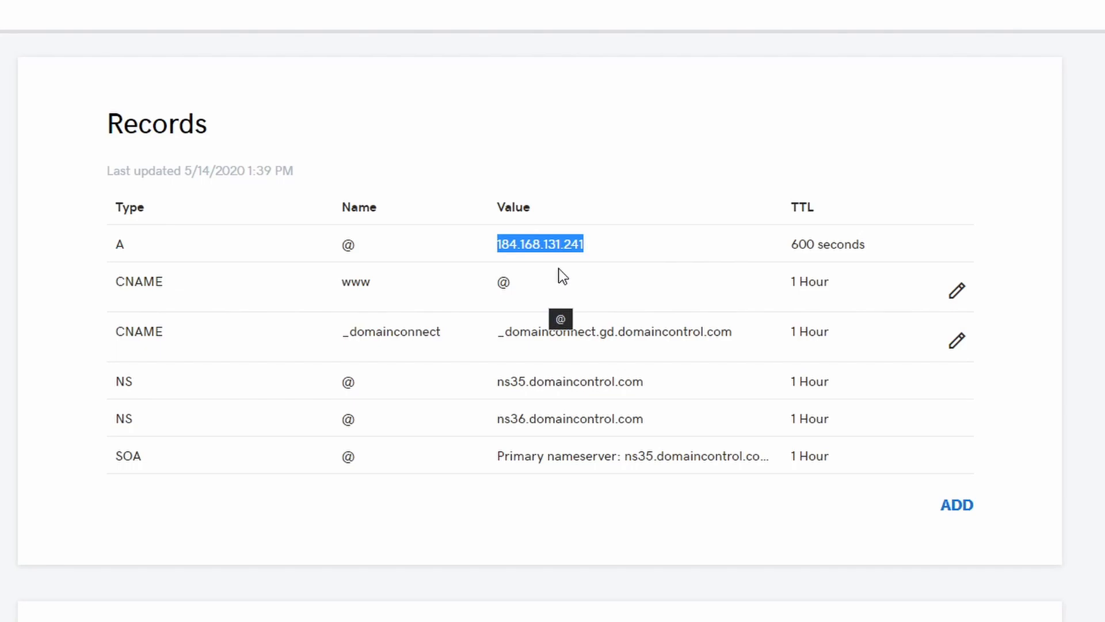
{"action": "scroll", "coordinate": [850, 178], "scroll_direction": "down", "scroll_amount": 1}
{"action": "left_click", "coordinate": [1043, 98]}
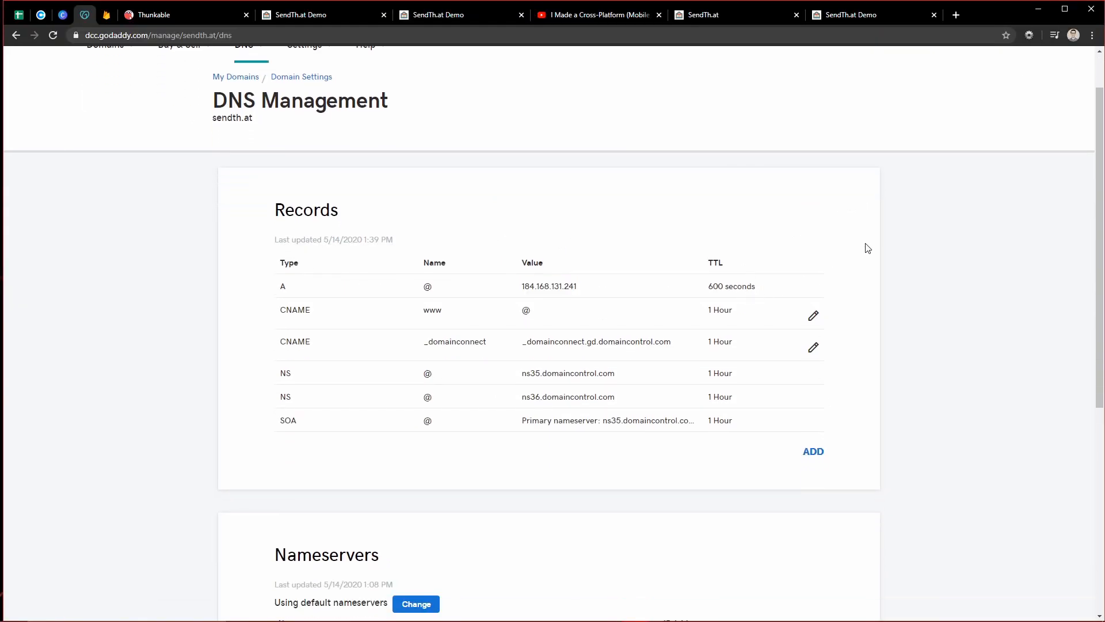
Edit the domain forwarding of sendth.at, set its forward type to Permanent (301), and save it
{"action": "scroll", "coordinate": [867, 248], "scroll_direction": "down", "scroll_amount": 6}
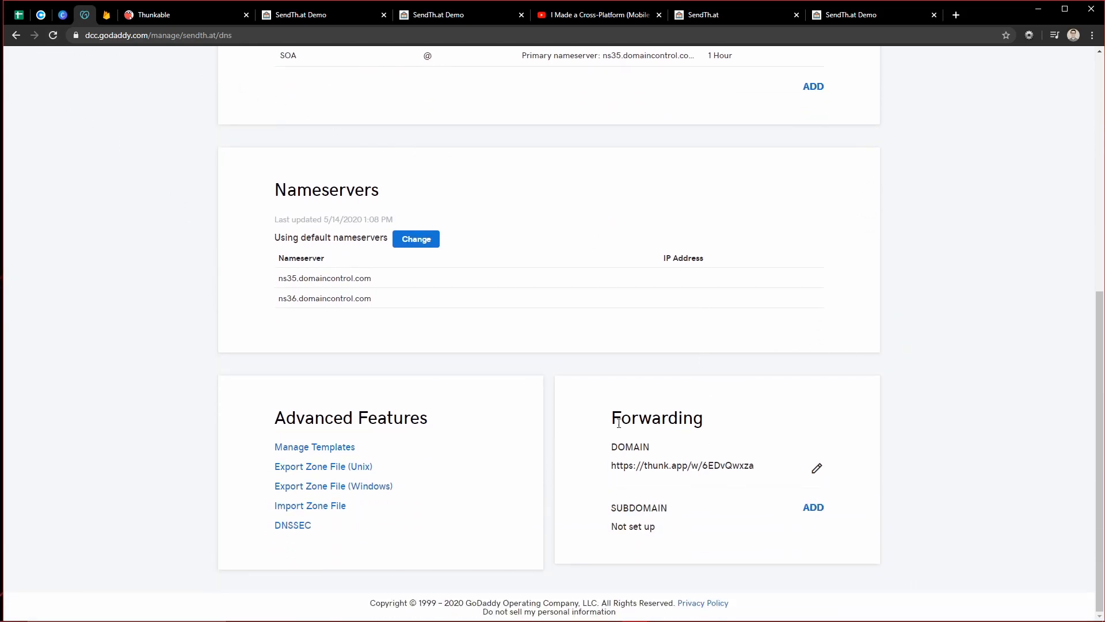
{"action": "left_click_drag", "start_coordinate": [612, 421], "coordinate": [712, 423]}
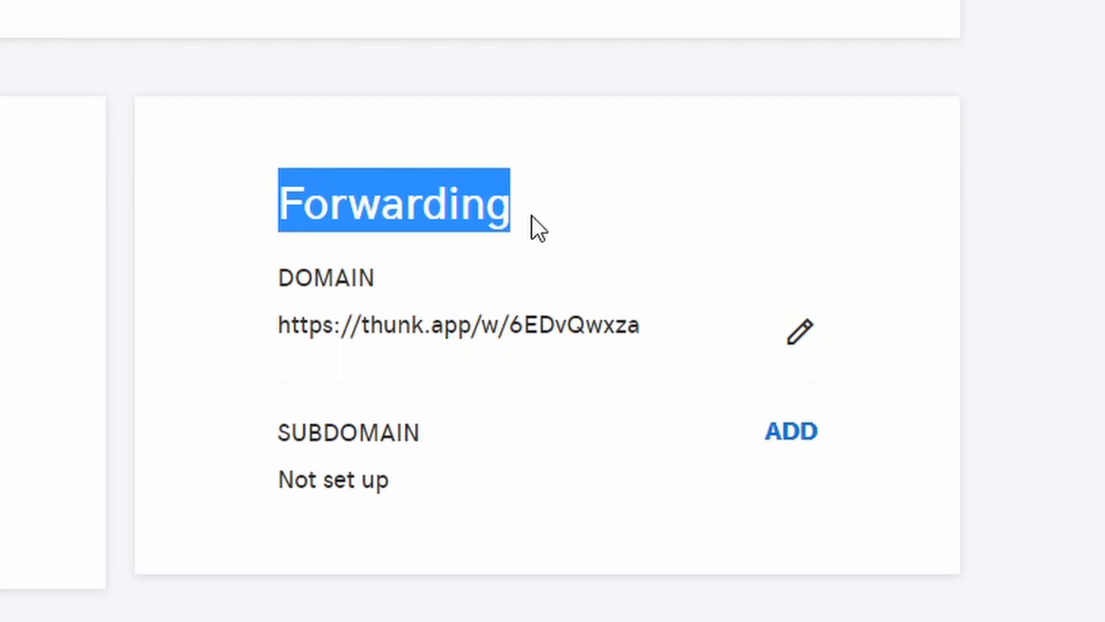
{"action": "left_click_drag", "start_coordinate": [275, 278], "coordinate": [392, 280]}
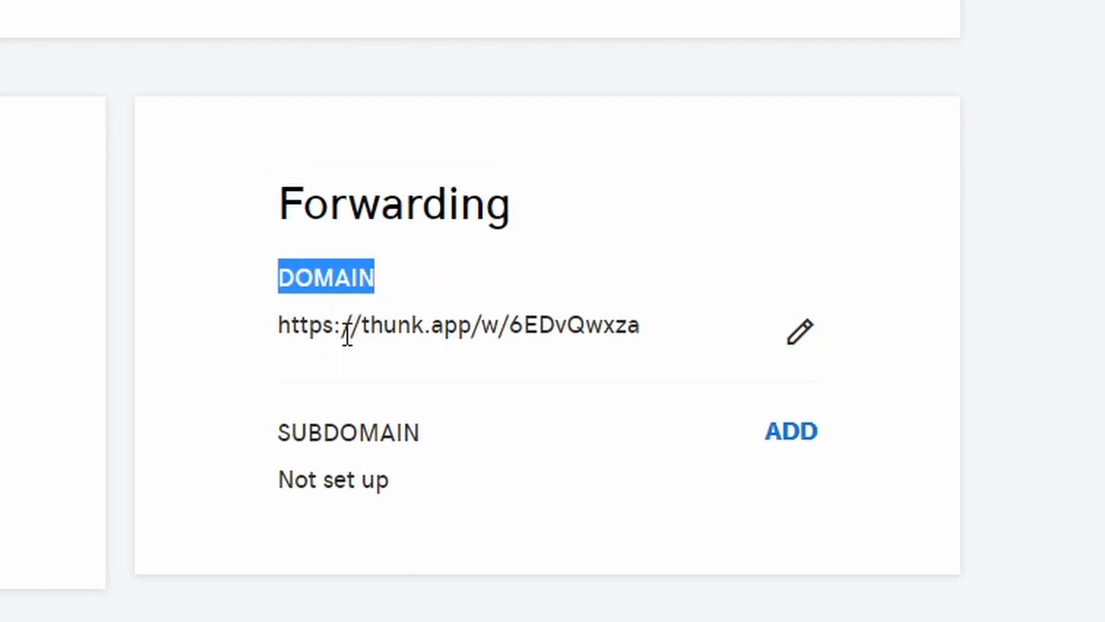
{"action": "left_click_drag", "start_coordinate": [276, 324], "coordinate": [641, 335]}
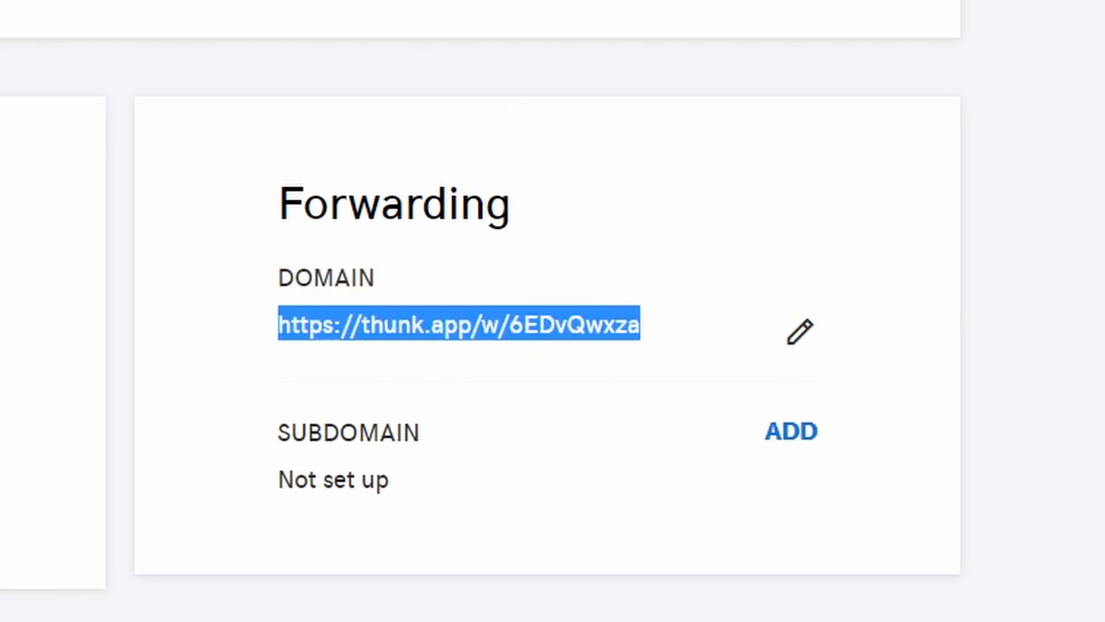
{"action": "left_click", "coordinate": [799, 332]}
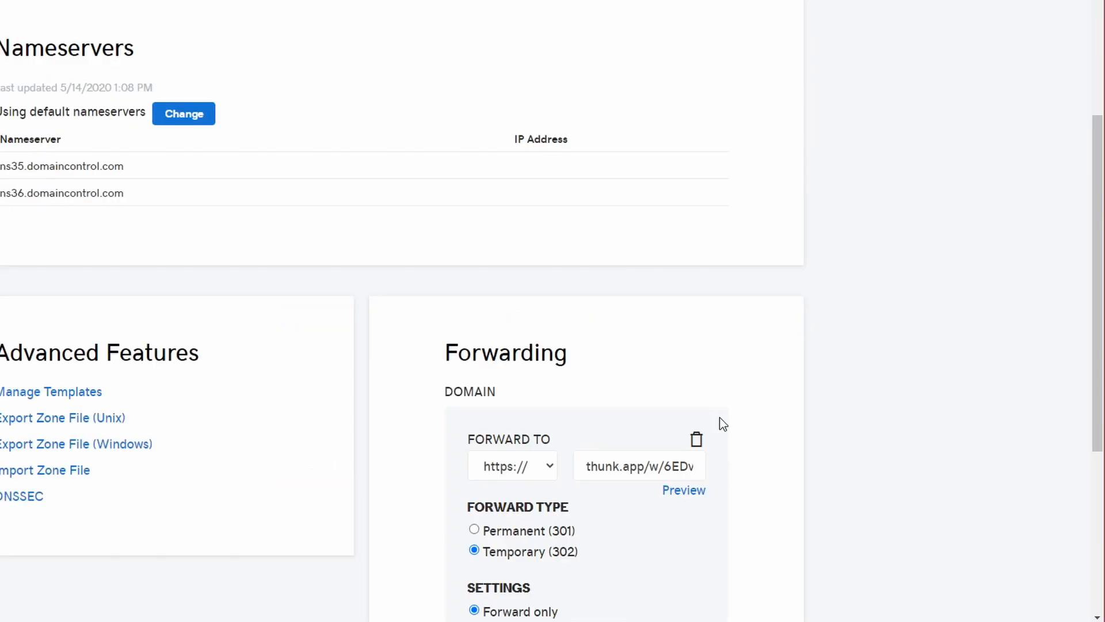
{"action": "scroll", "coordinate": [662, 311], "scroll_direction": "down", "scroll_amount": 3}
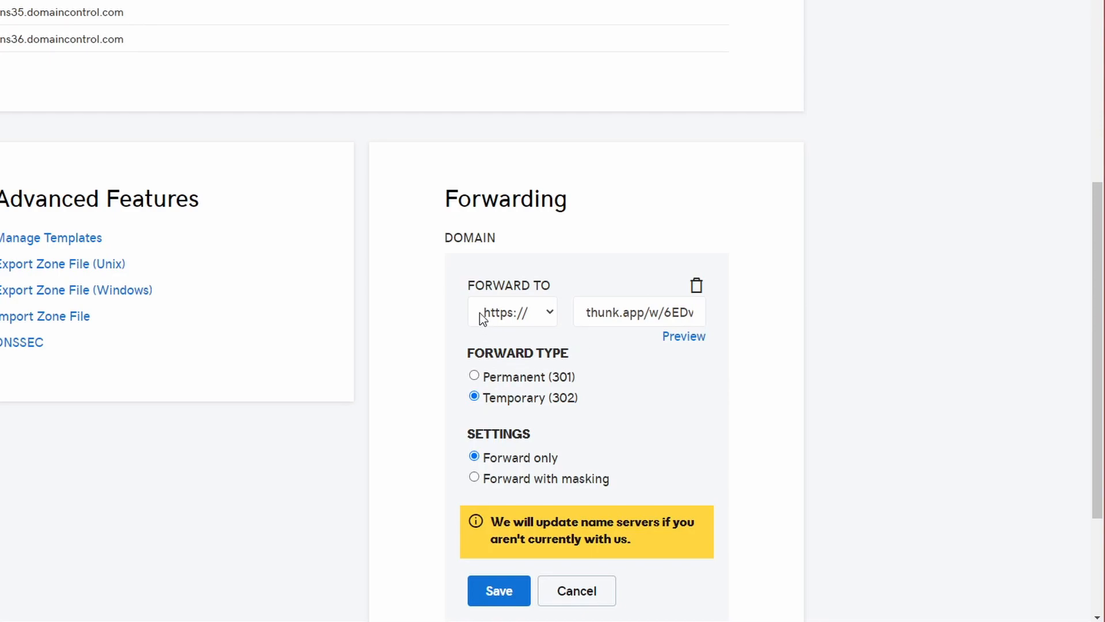
{"action": "left_click", "coordinate": [518, 378]}
{"action": "scroll", "coordinate": [506, 413], "scroll_direction": "down", "scroll_amount": 3}
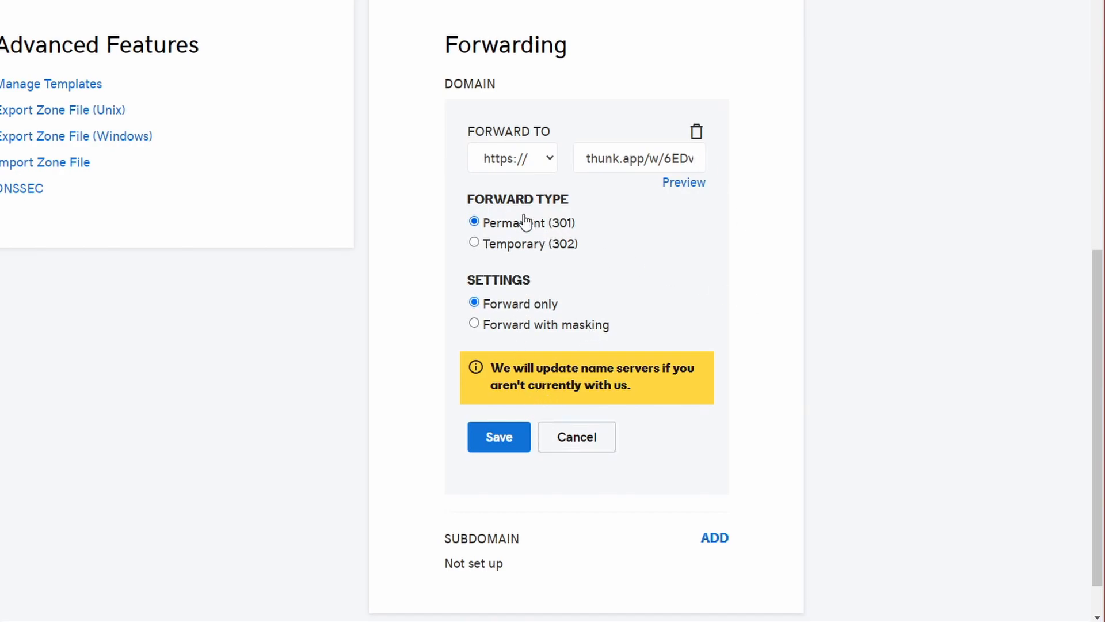
{"action": "left_click", "coordinate": [493, 439]}
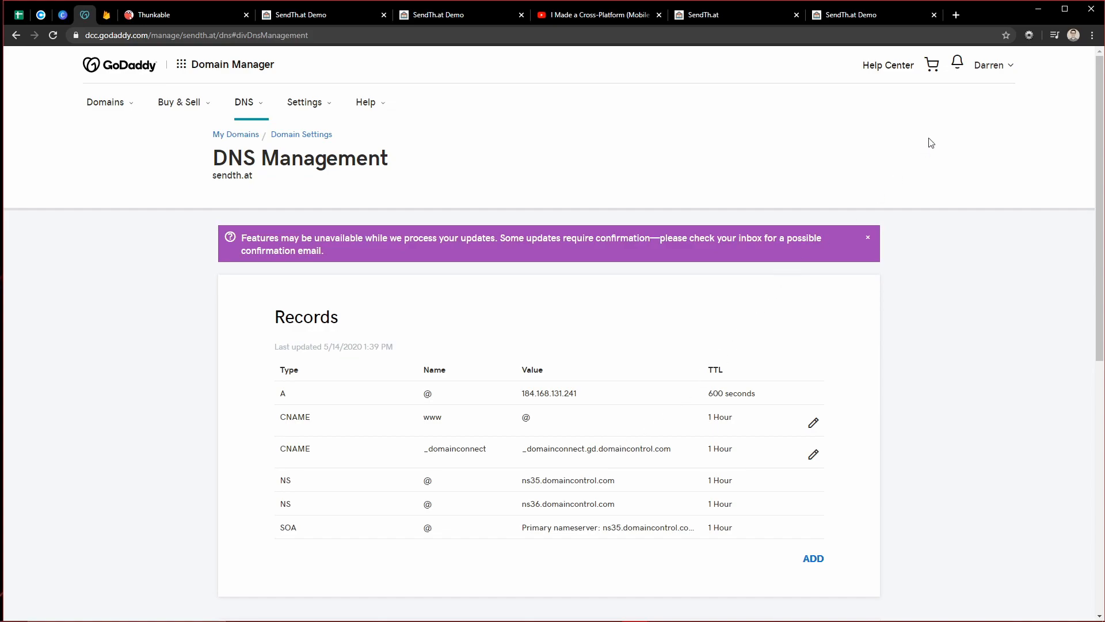
Load sendth.at in a new browser tab to test the domain forwarding
{"action": "left_click", "coordinate": [956, 14]}
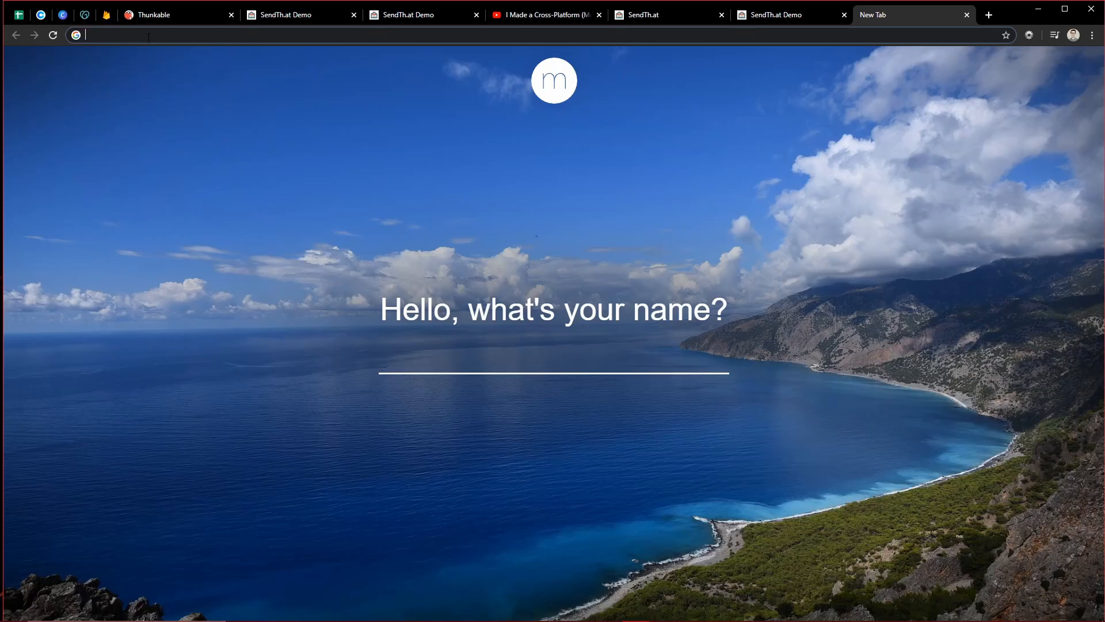
{"action": "left_click", "coordinate": [203, 41]}
{"action": "type", "text": "sendth.at"}
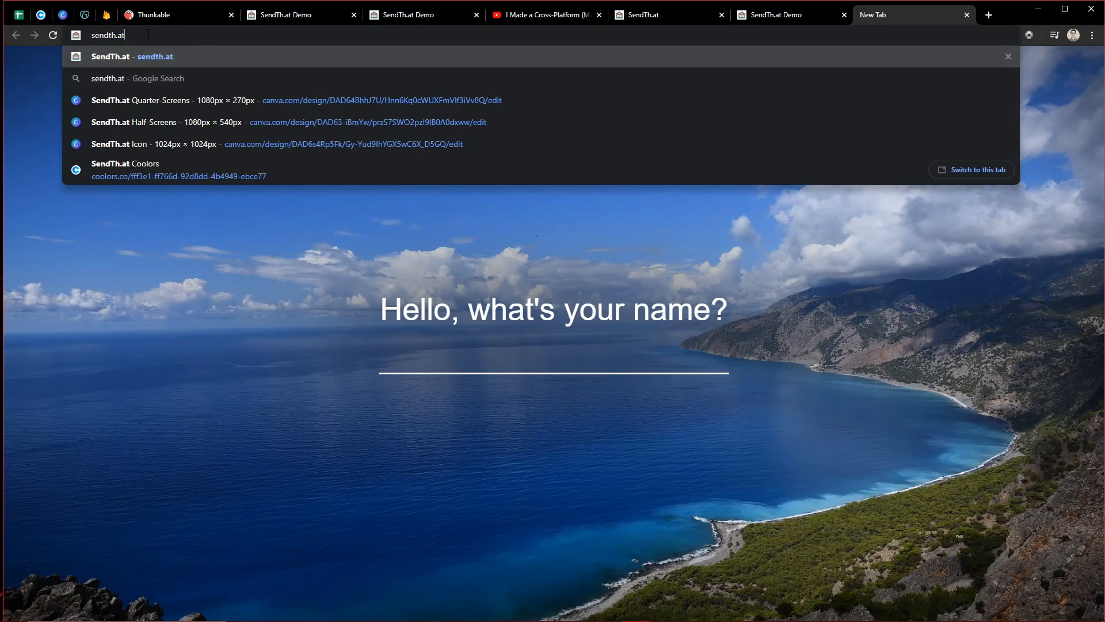
{"action": "key", "text": "ctrl+a"}
{"action": "key", "text": "Return"}
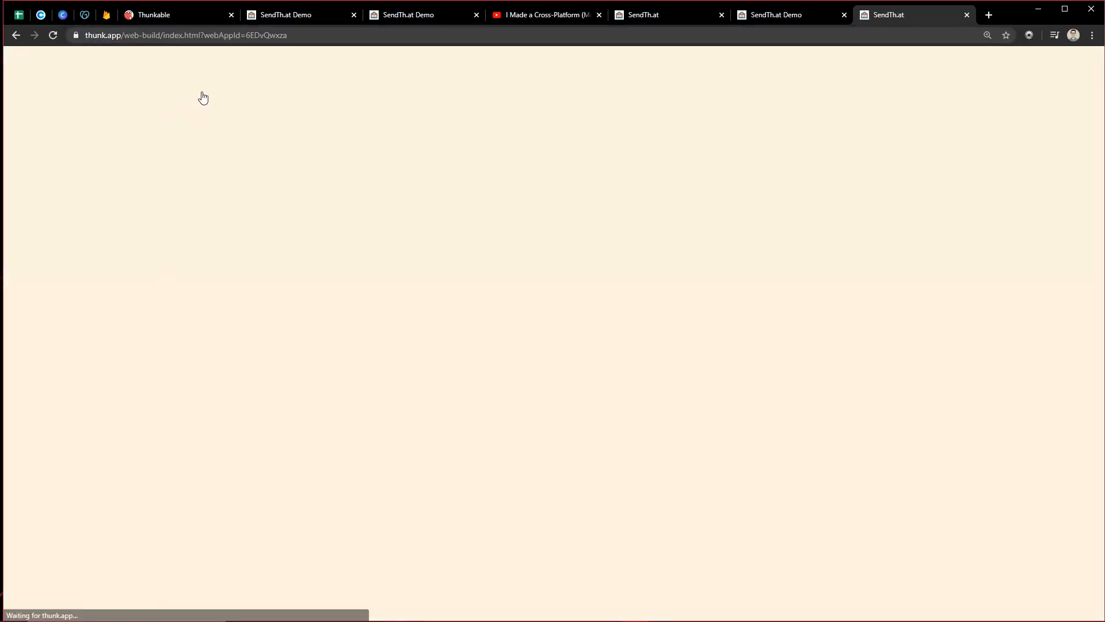